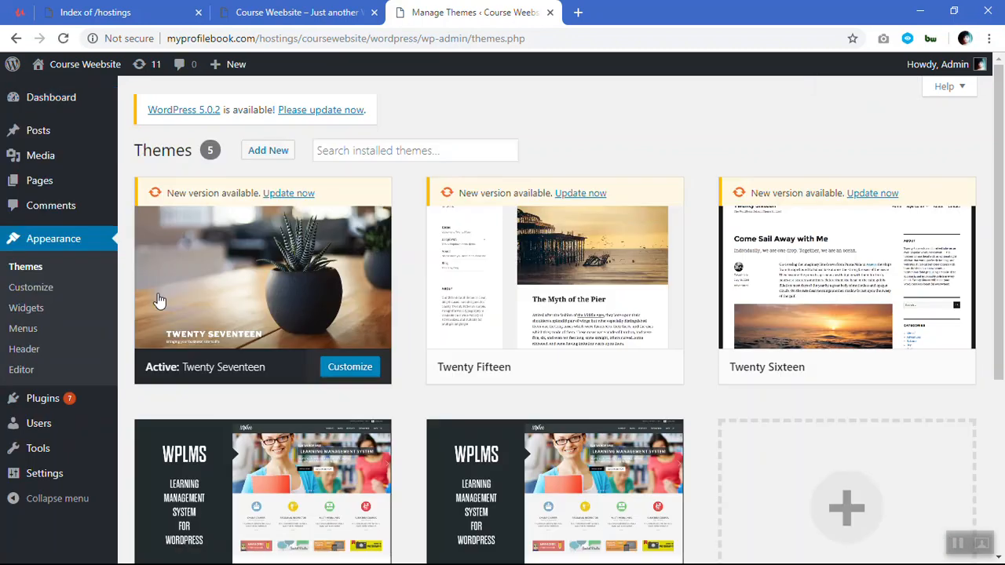
# Start a theme upload and choose the martfury zip archive from the Themes > martfury folder on the work (F:) drive.
pyautogui.click(257, 152)
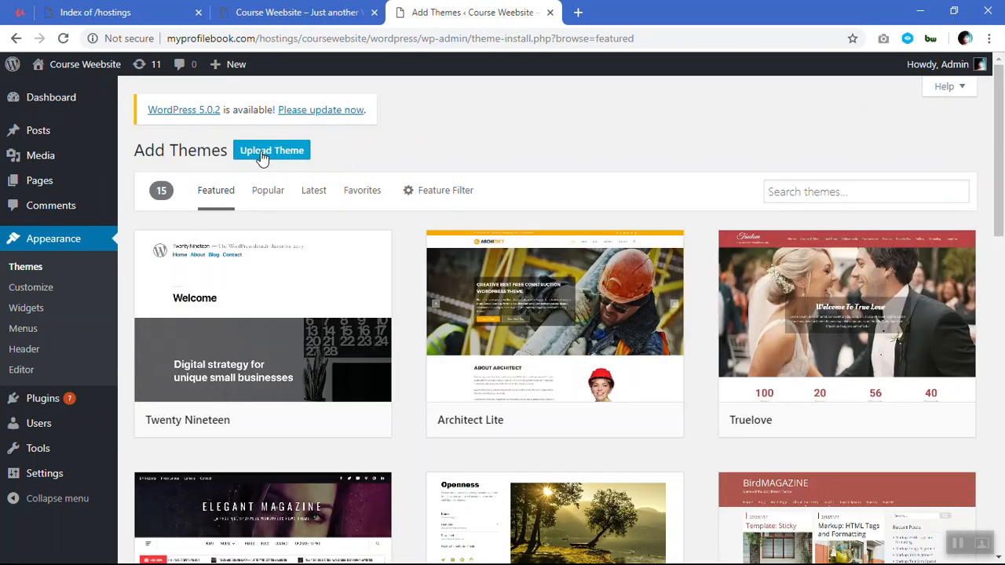
pyautogui.click(262, 153)
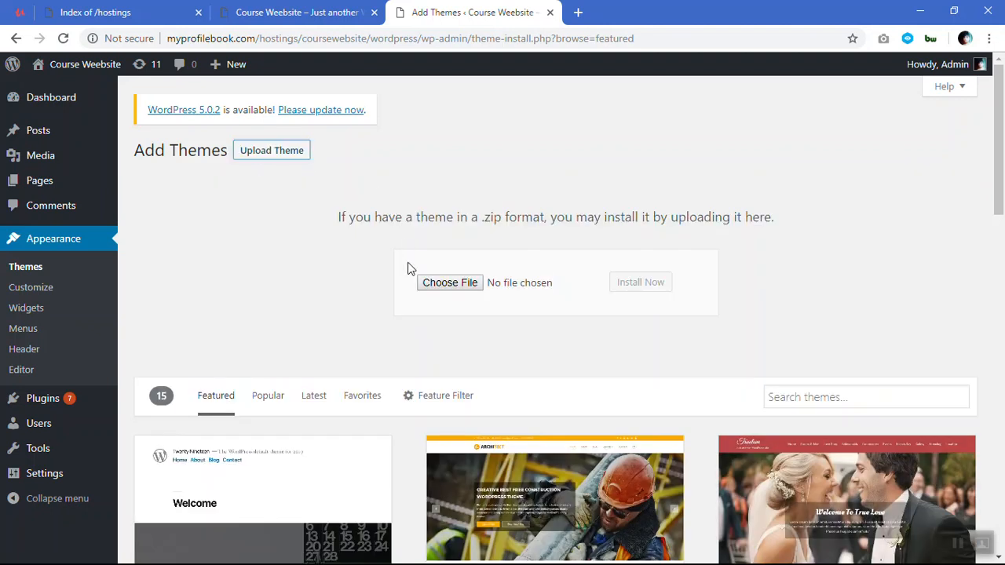
pyautogui.click(464, 287)
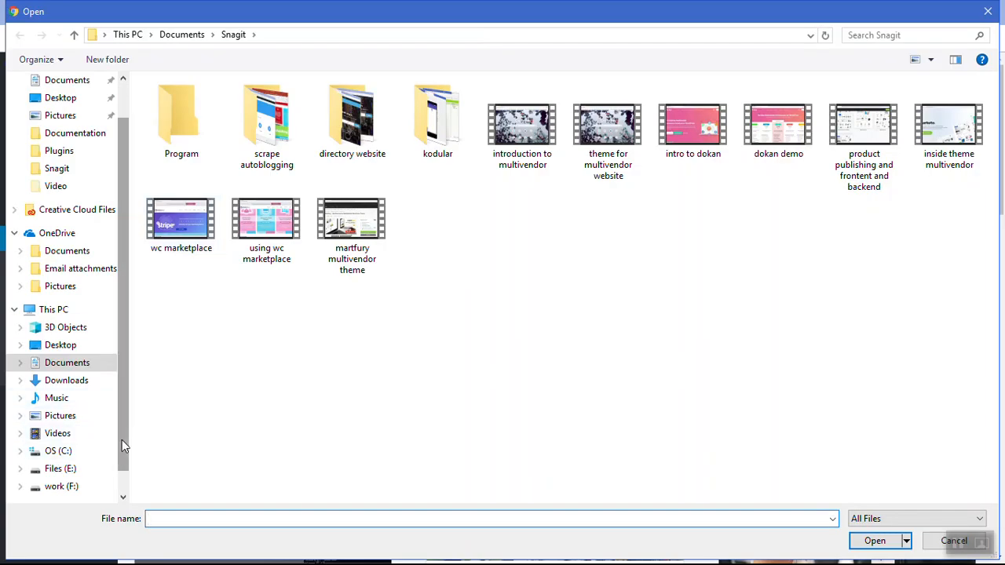
pyautogui.moveTo(122, 440); pyautogui.dragTo(124, 473)
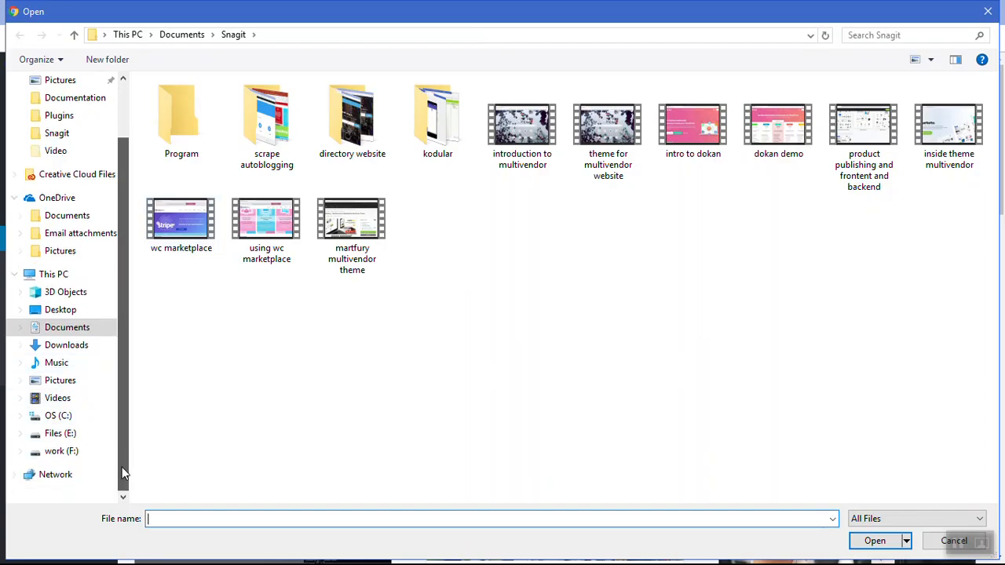
pyautogui.click(70, 454)
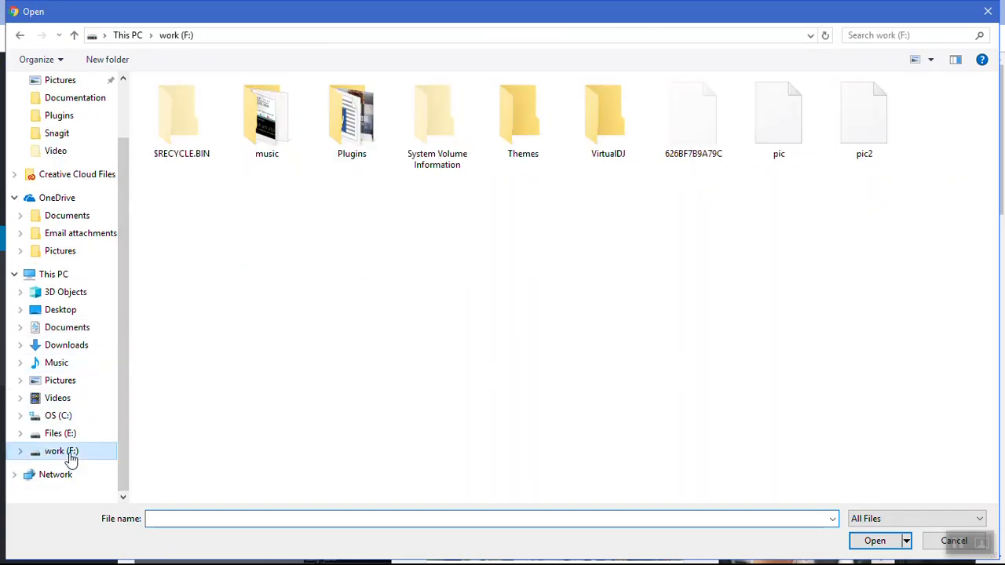
pyautogui.click(508, 126)
pyautogui.doubleClick(508, 130)
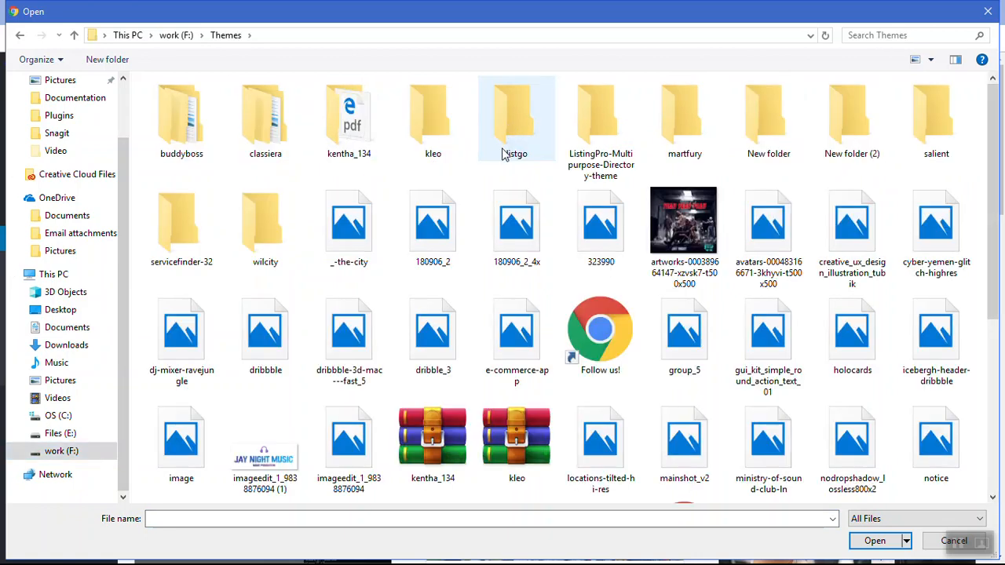
pyautogui.doubleClick(680, 134)
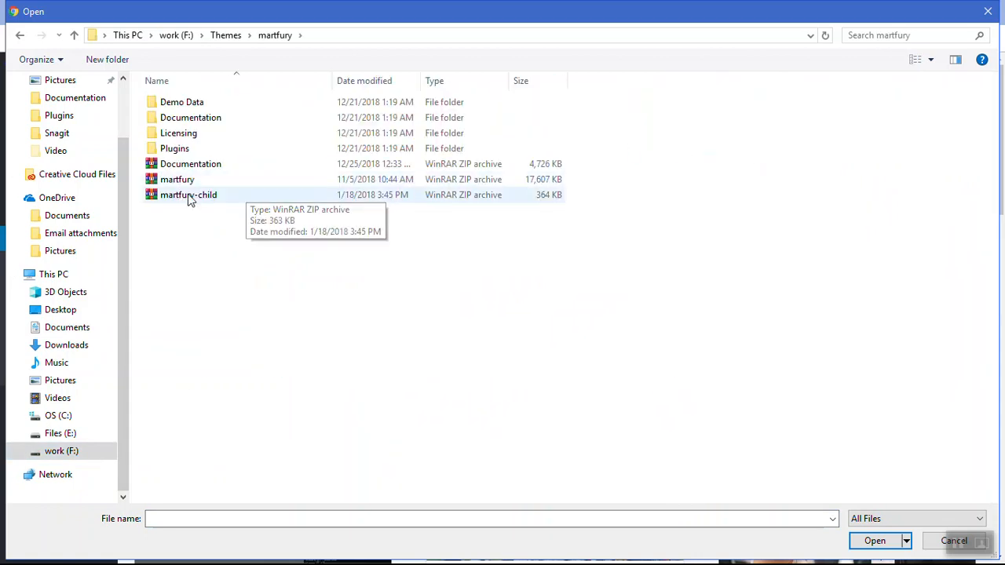
pyautogui.click(190, 182)
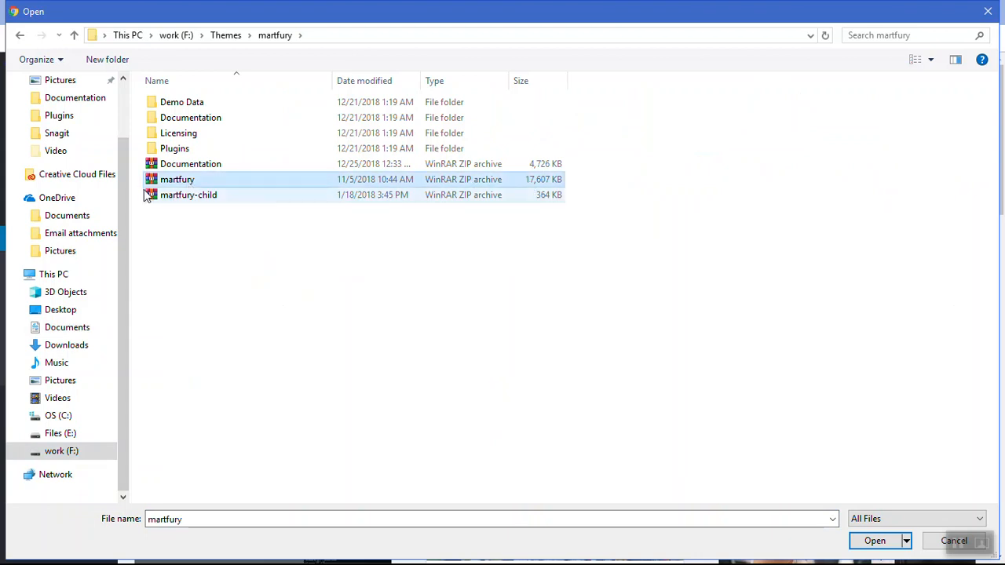
pyautogui.click(875, 541)
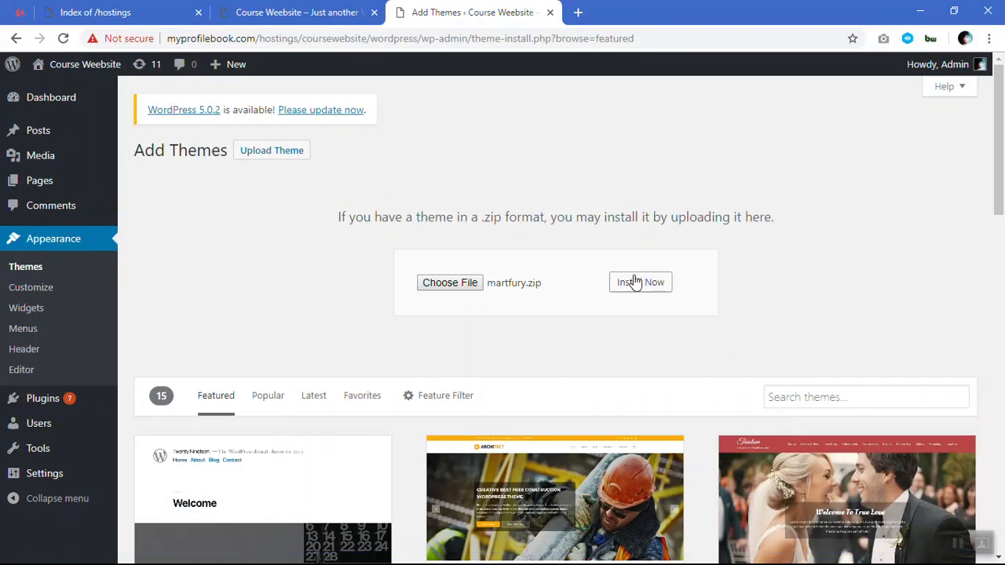
# Install the chosen martfury.zip theme and activate it on the site.
pyautogui.click(636, 283)
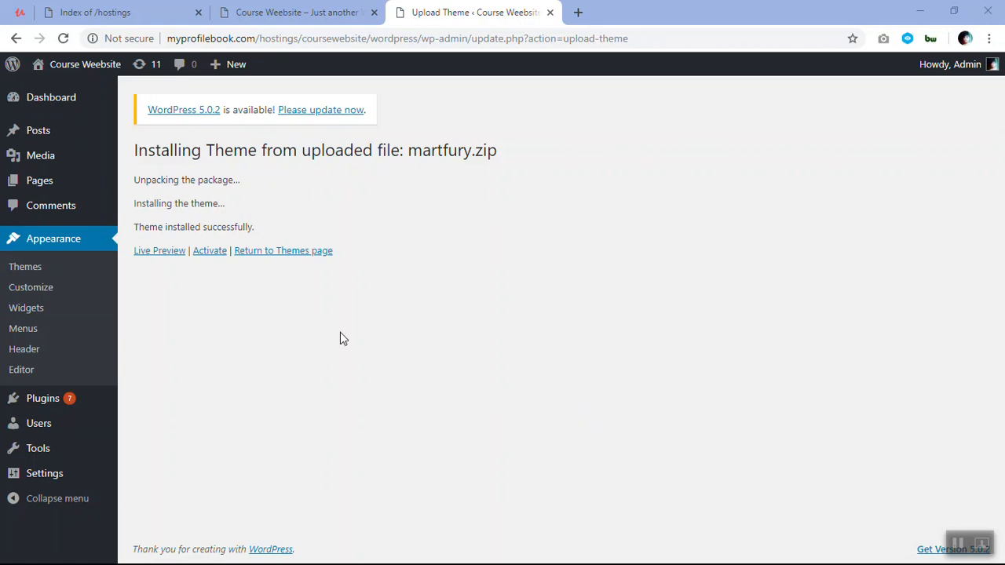
pyautogui.click(212, 253)
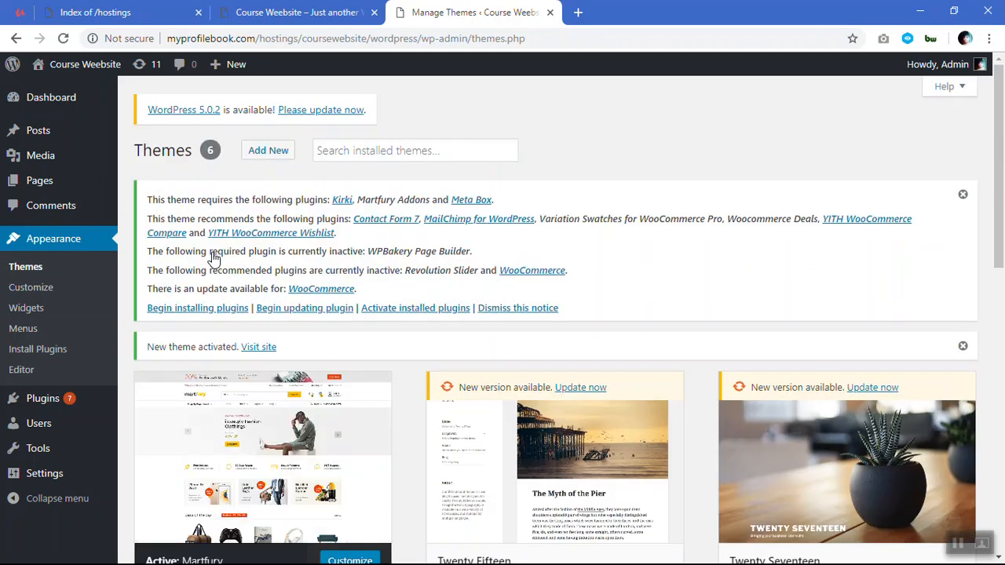
pyautogui.scroll(-2, 260, 440)
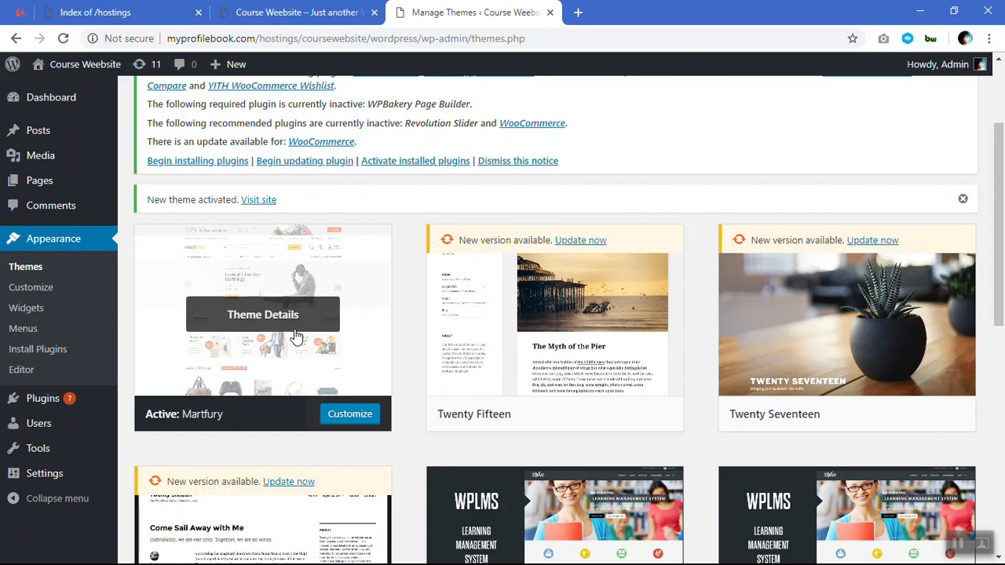
pyautogui.scroll(2, 296, 336)
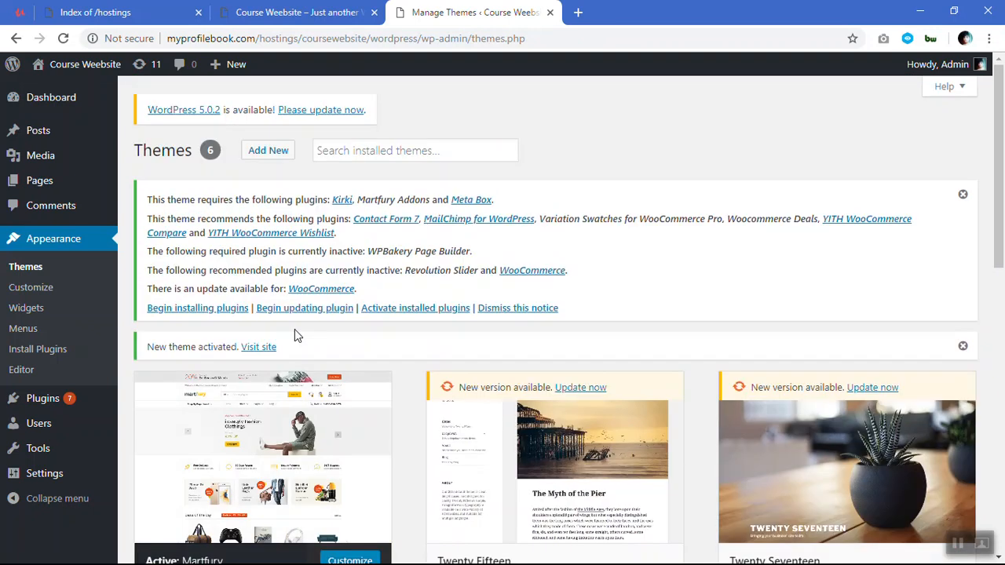
# Open the theme's plugin installer and bulk install every required and recommended plugin awaiting installation.
pyautogui.click(225, 311)
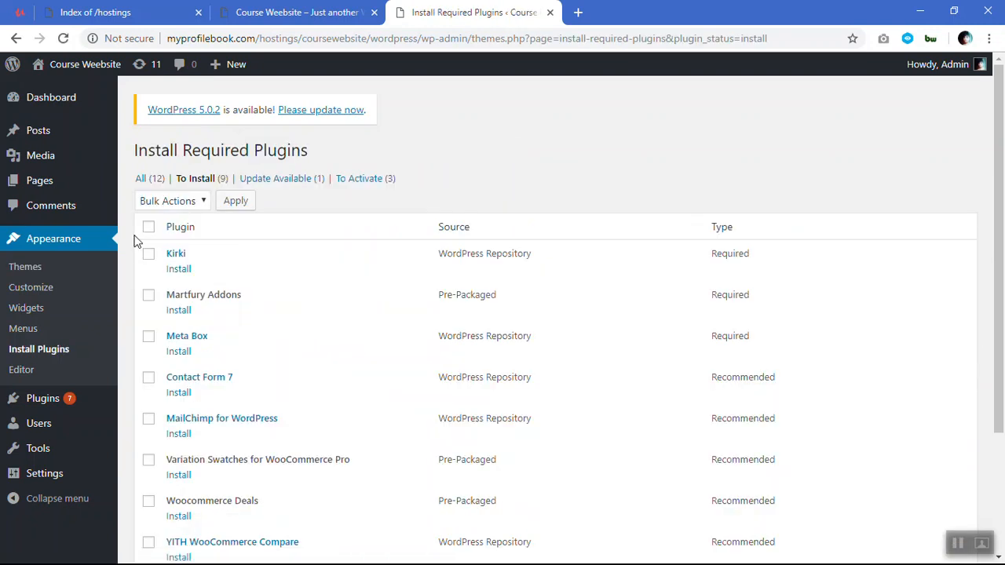
pyautogui.click(148, 229)
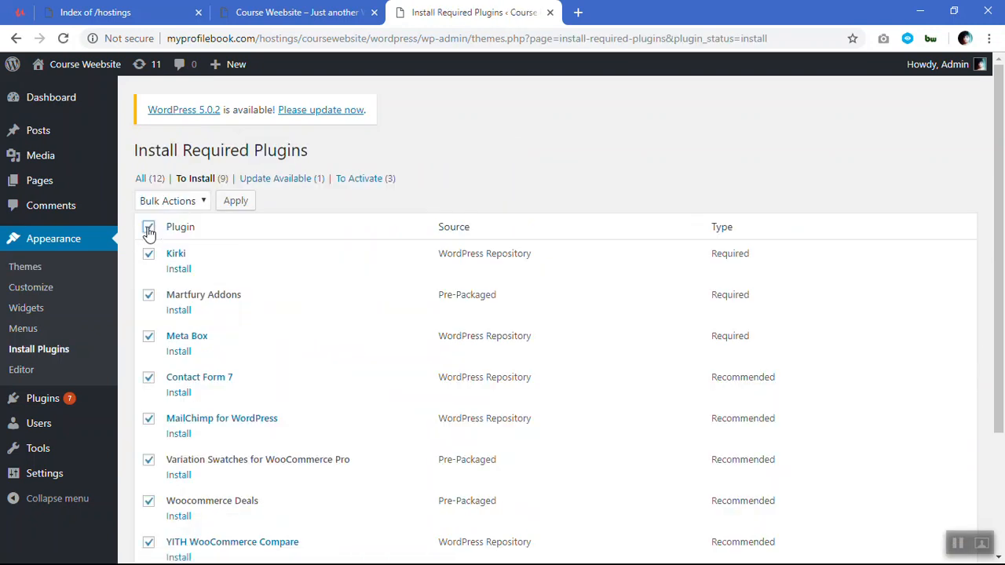
pyautogui.click(168, 203)
pyautogui.click(161, 236)
pyautogui.click(234, 202)
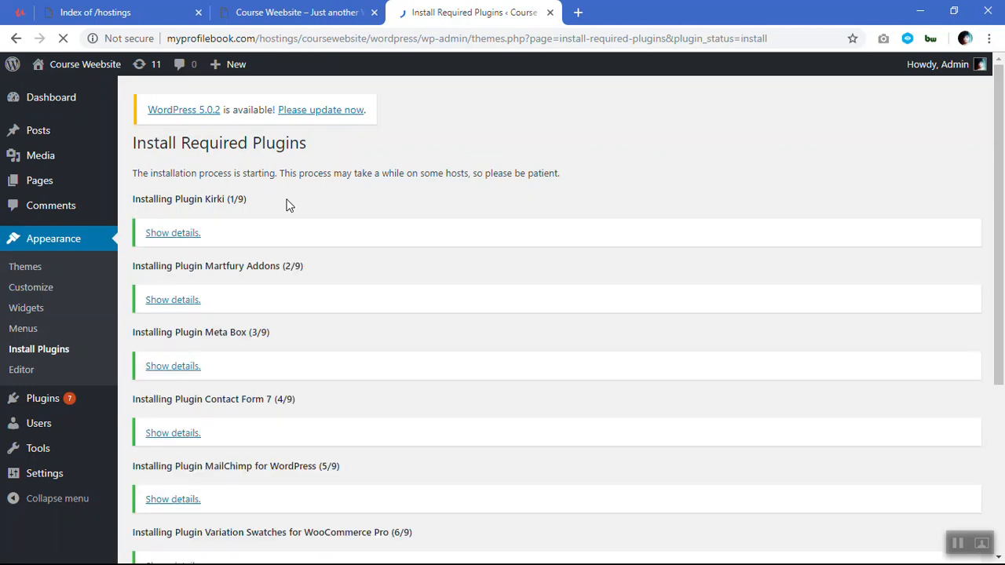
pyautogui.scroll(-4, 286, 204)
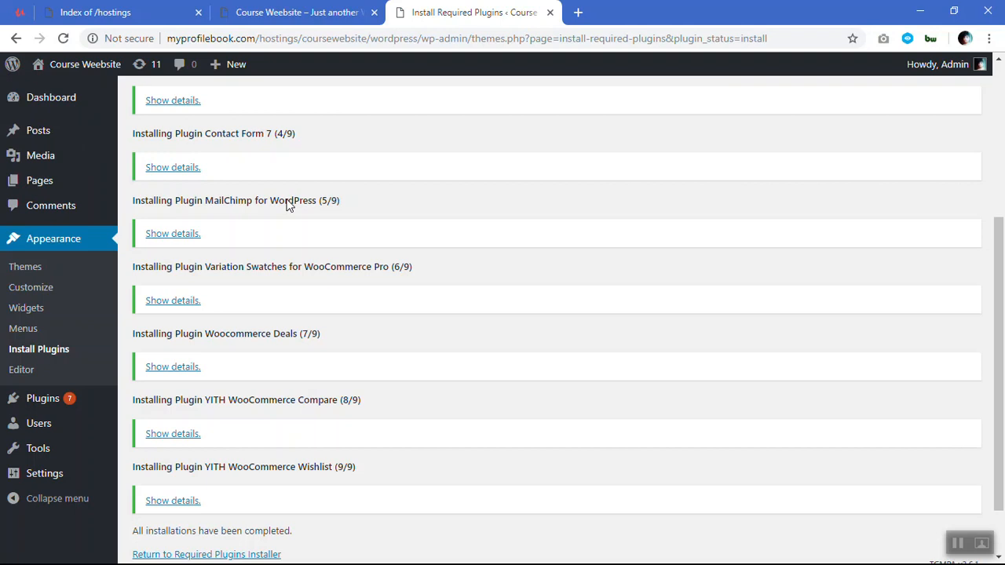
pyautogui.scroll(-2, 289, 204)
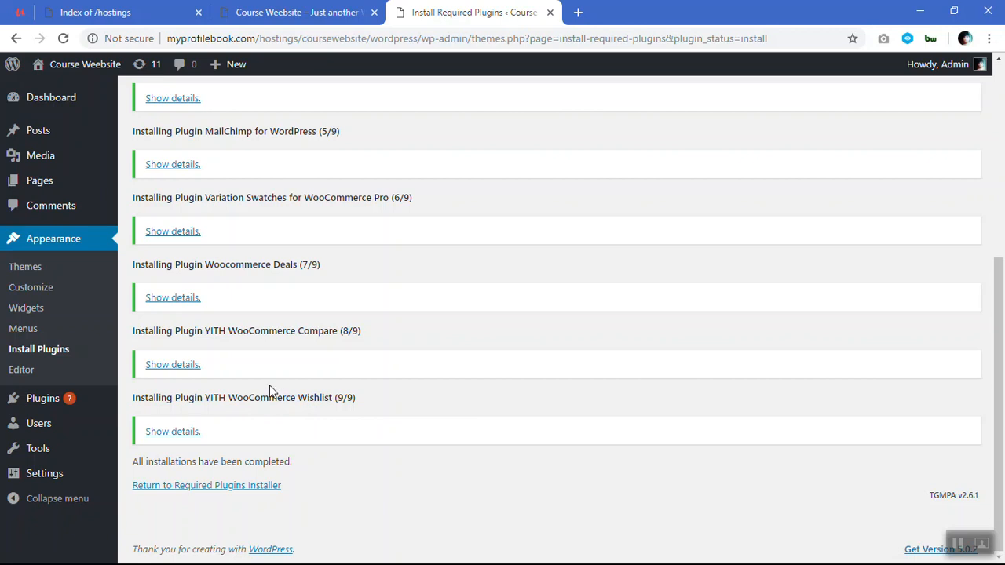
# Return to the required plugins installer and bulk activate all listed plugins.
pyautogui.click(246, 484)
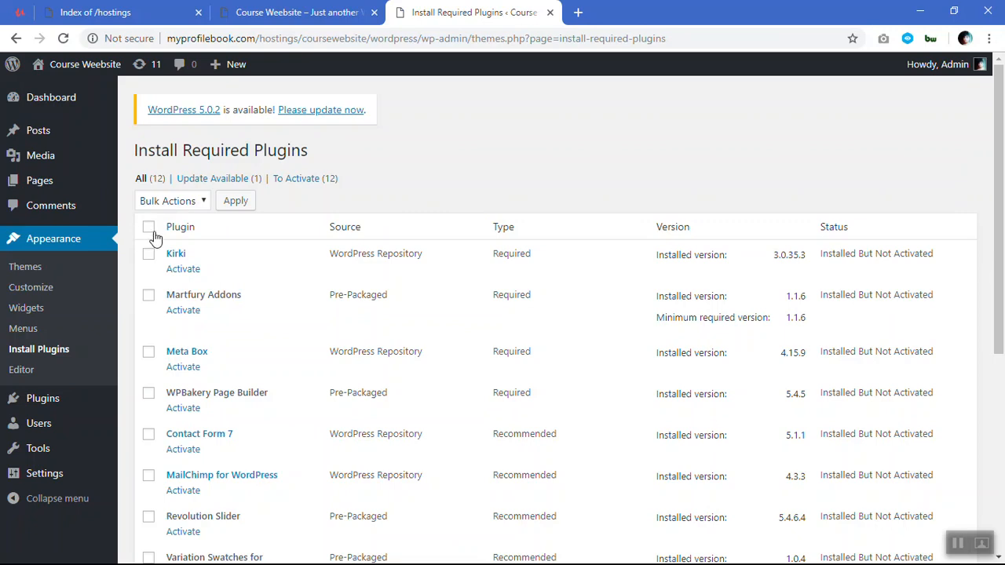
pyautogui.click(149, 227)
pyautogui.click(165, 203)
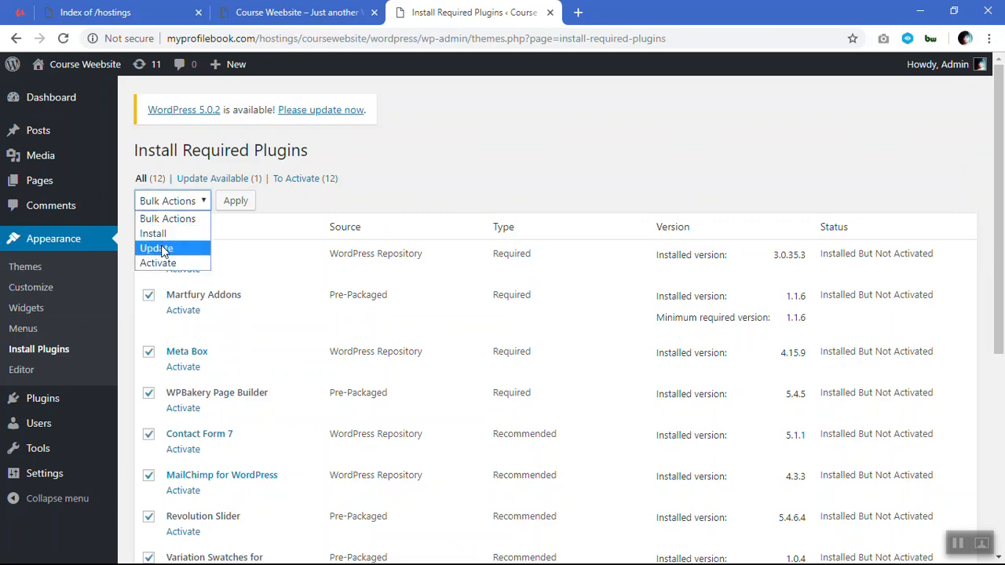
pyautogui.click(161, 263)
pyautogui.click(235, 201)
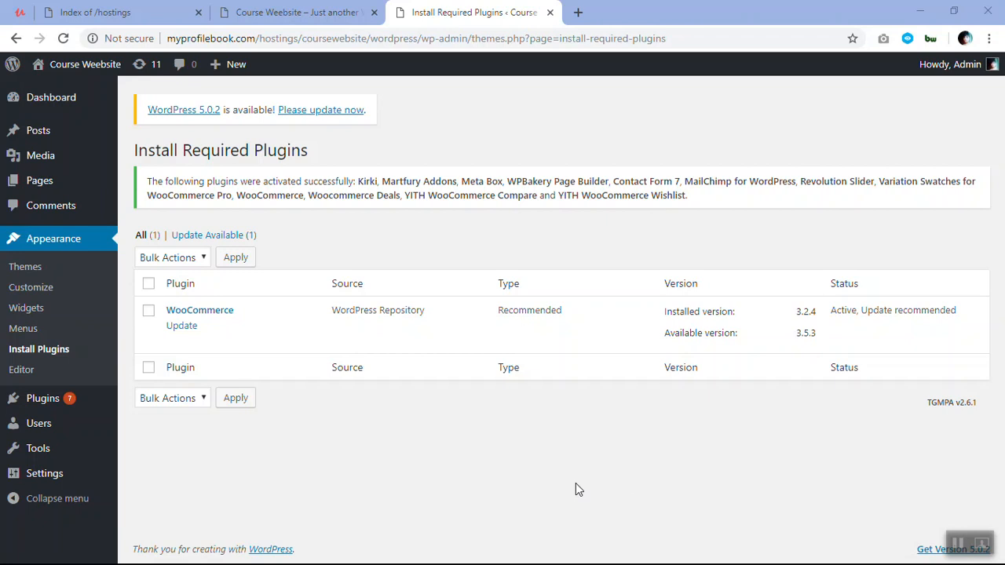
# Open the live site in a new tab and examine the Martfury home page's header, posts section and footer.
pyautogui.moveTo(93, 79)
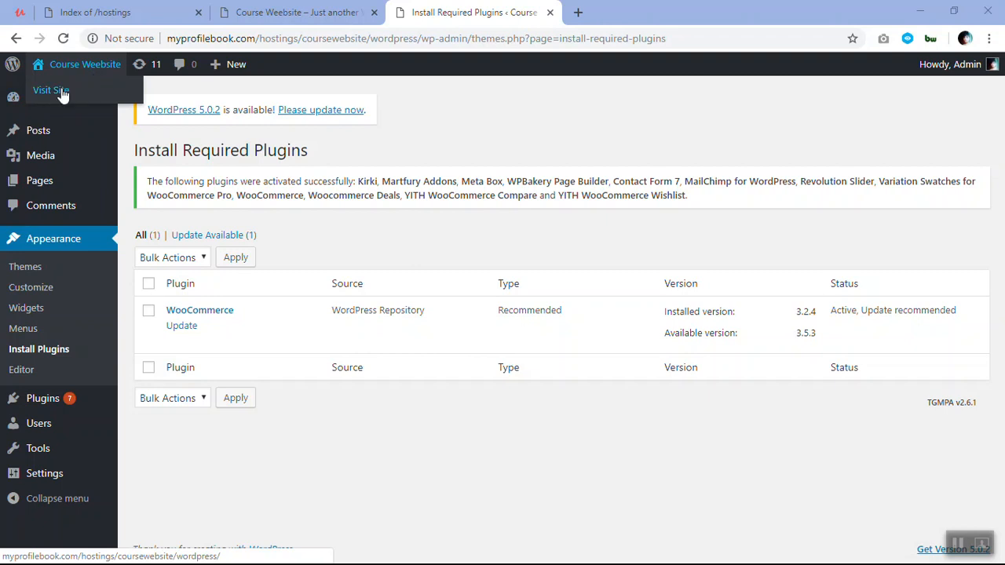
pyautogui.rightClick(61, 90)
pyautogui.click(86, 100)
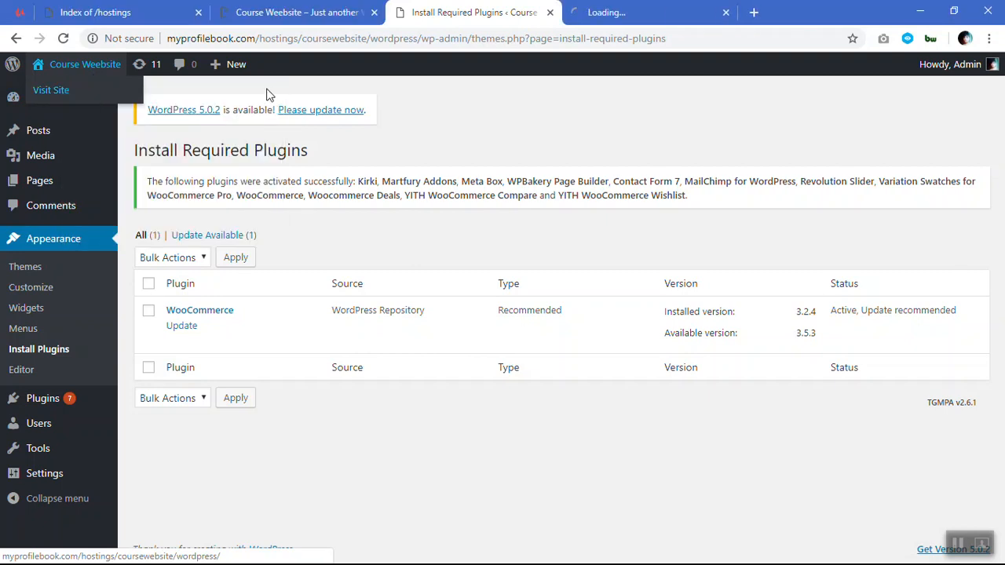
pyautogui.click(613, 12)
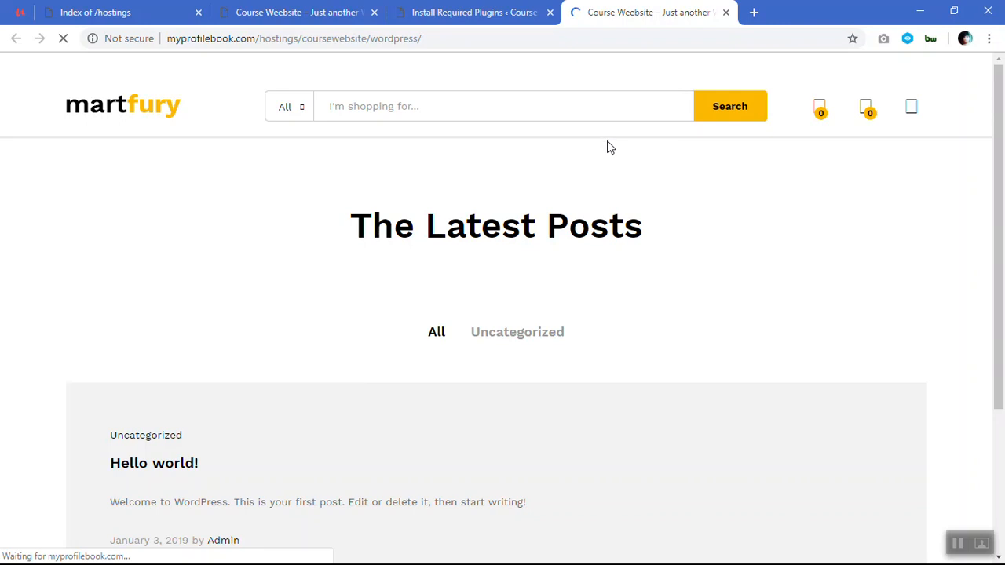
pyautogui.scroll(-3, 607, 145)
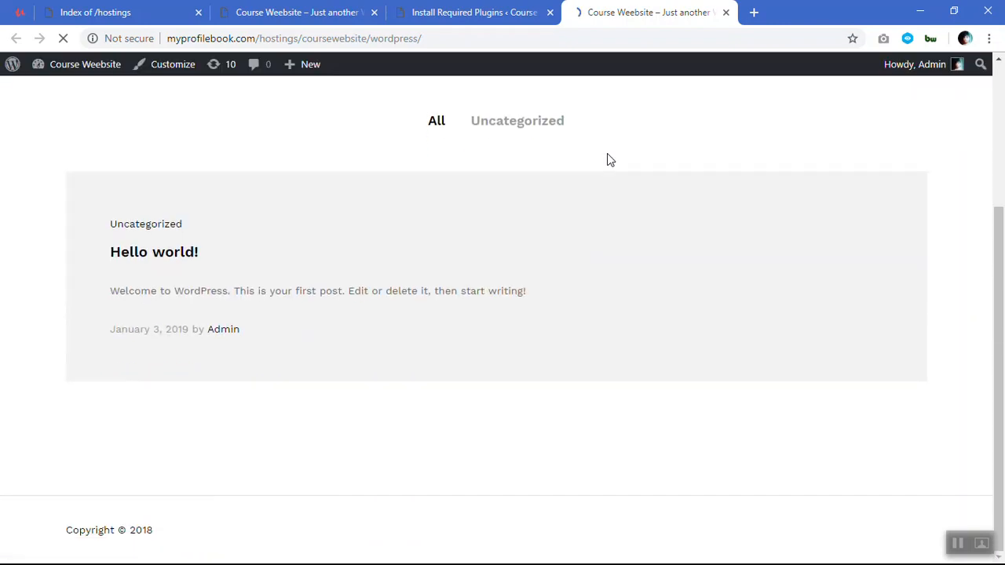
pyautogui.scroll(3, 607, 155)
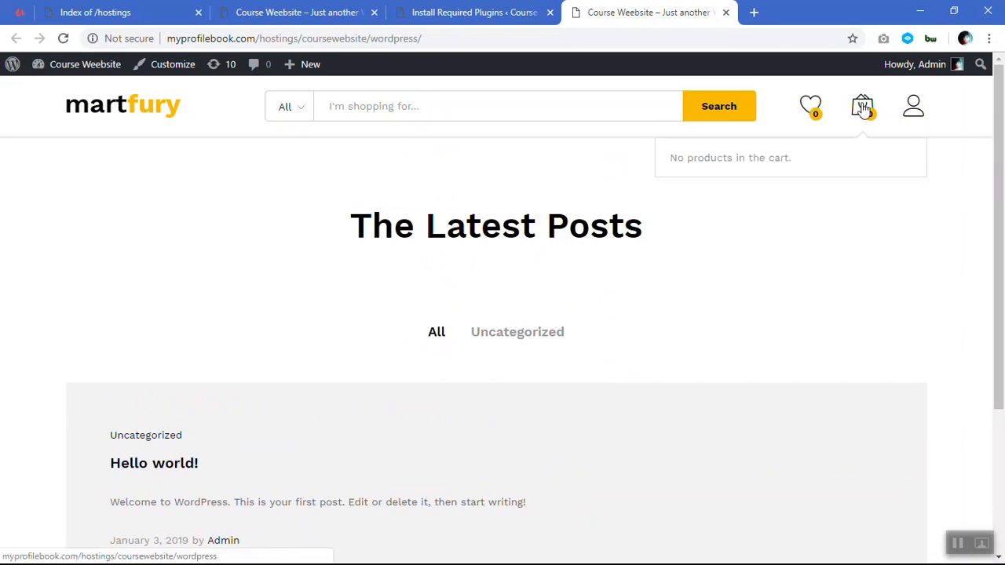
pyautogui.moveTo(914, 106)
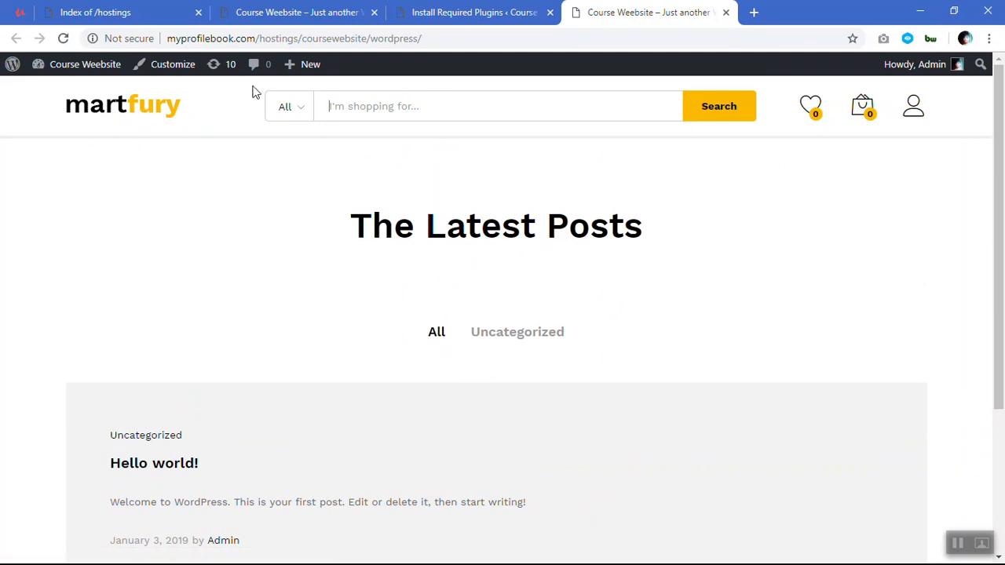
pyautogui.scroll(-2, 471, 212)
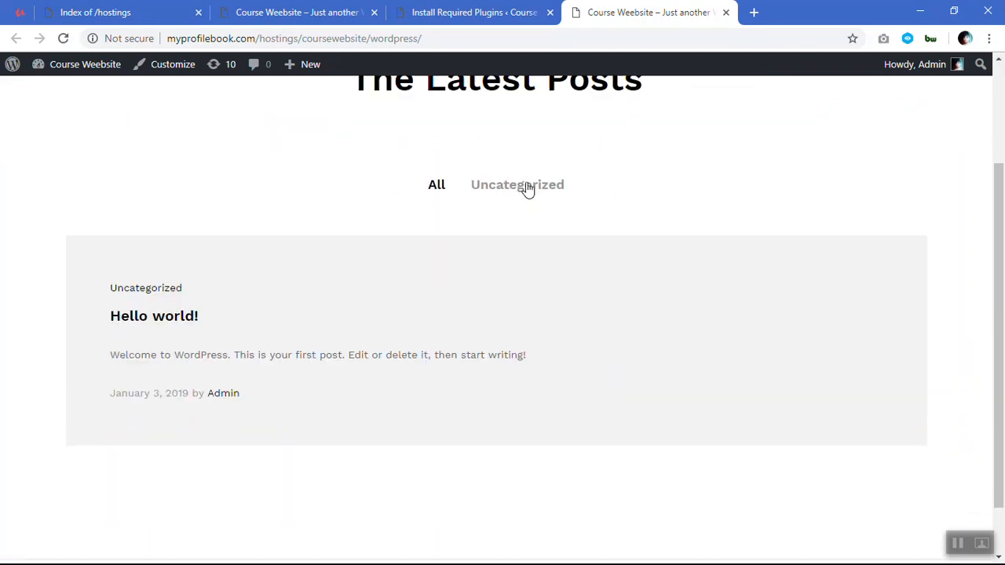
pyautogui.scroll(-1, 691, 221)
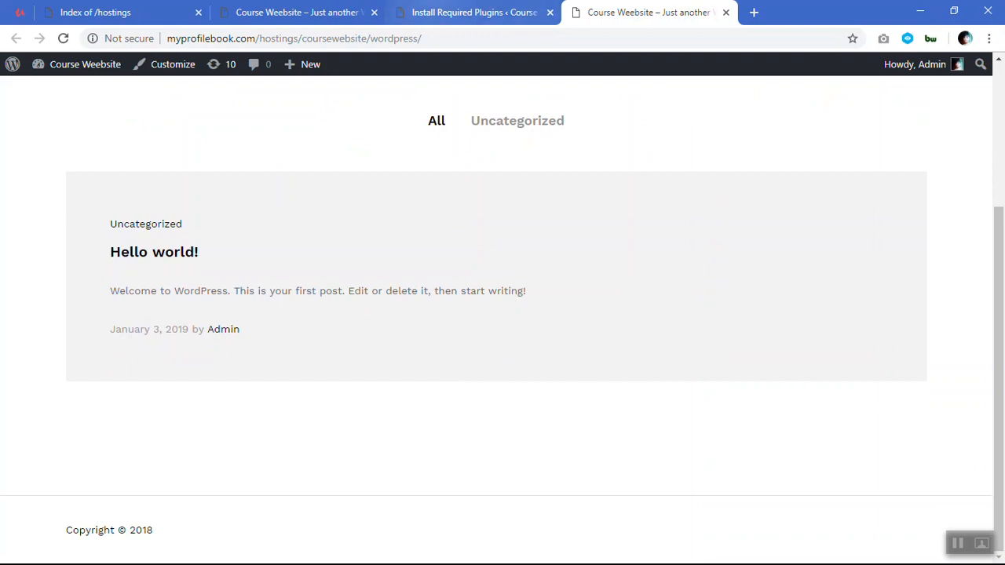
# Return to the plugin installer page, reload it, and examine the admin entries for WooCommerce, Products and YITH.
pyautogui.click(471, 12)
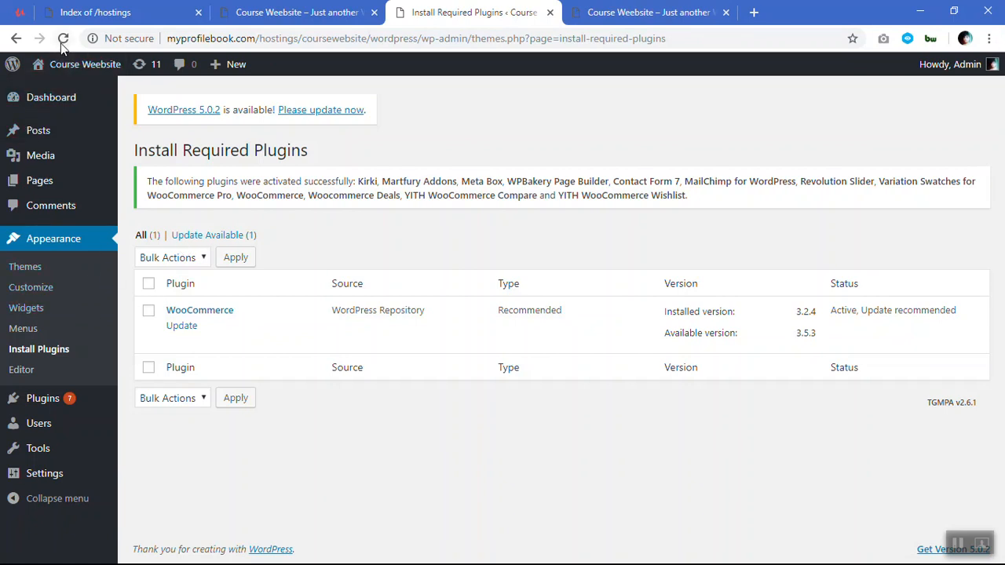
pyautogui.click(351, 114)
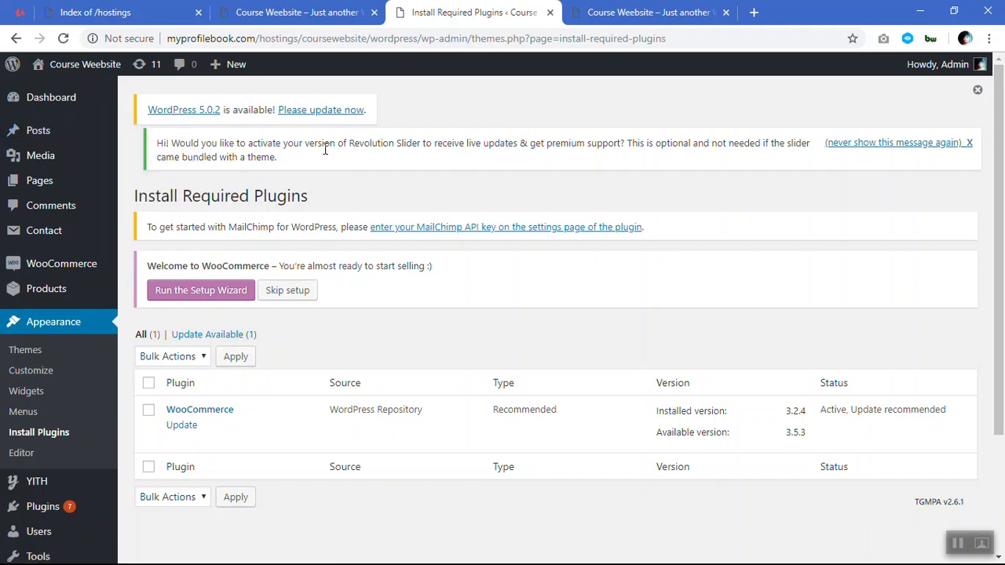
pyautogui.scroll(-2, 91, 159)
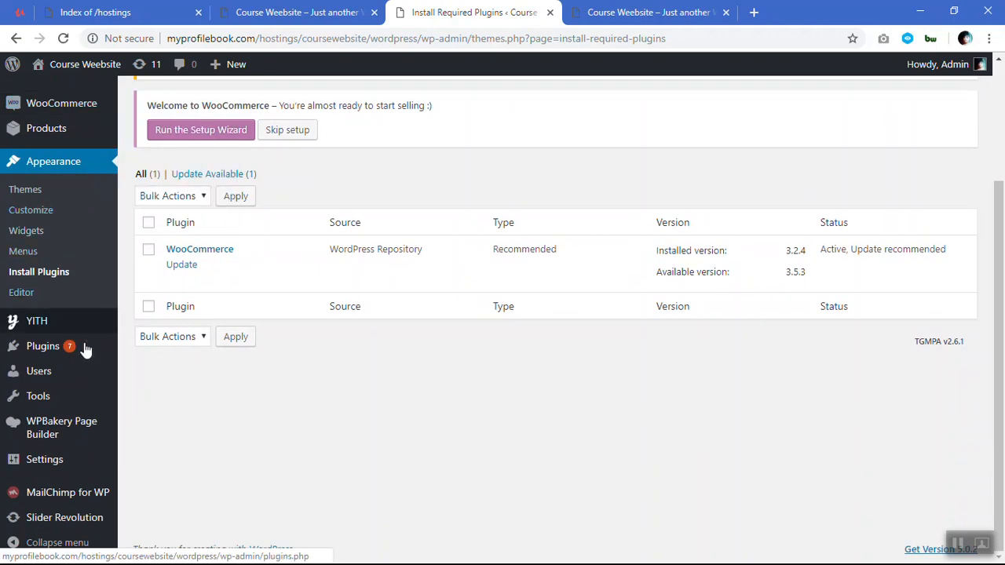
pyautogui.scroll(2, 63, 369)
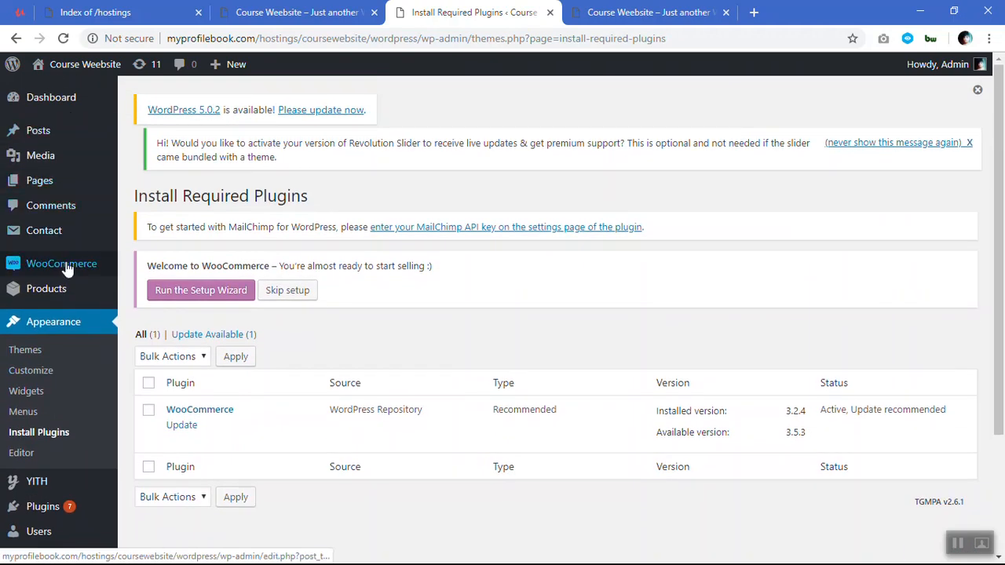
pyautogui.moveTo(67, 290)
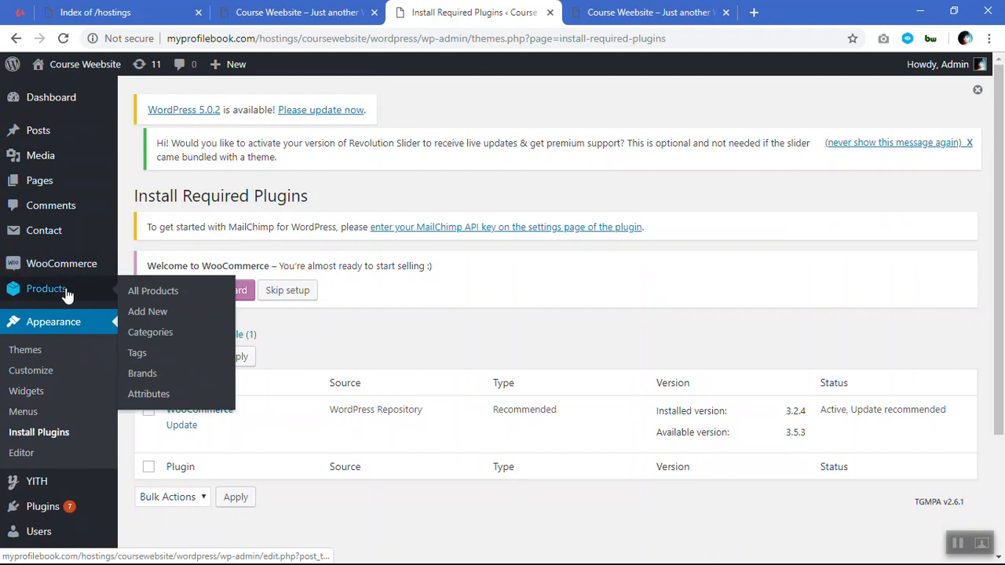
pyautogui.scroll(-2, 66, 294)
pyautogui.moveTo(67, 324)
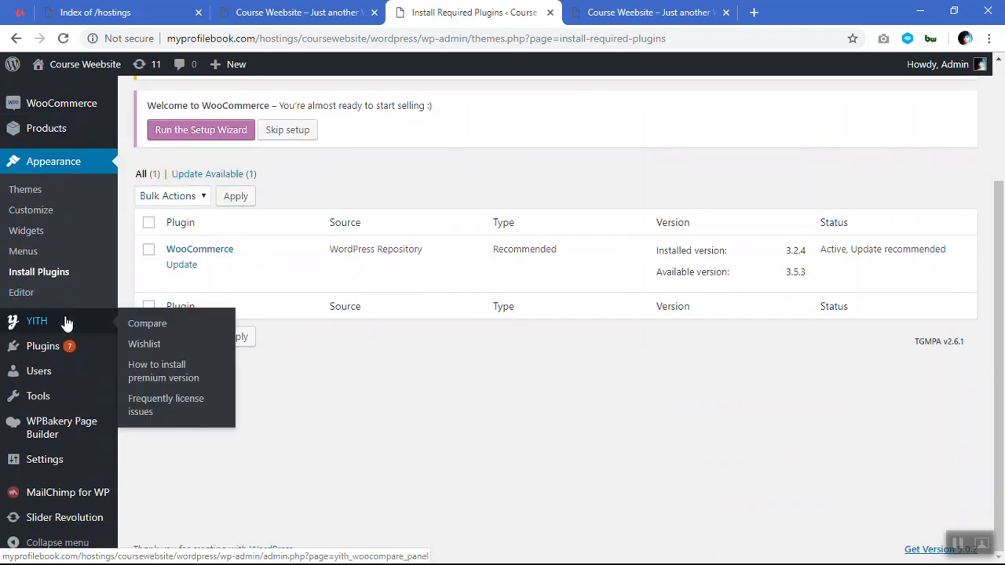
pyautogui.moveTo(72, 435)
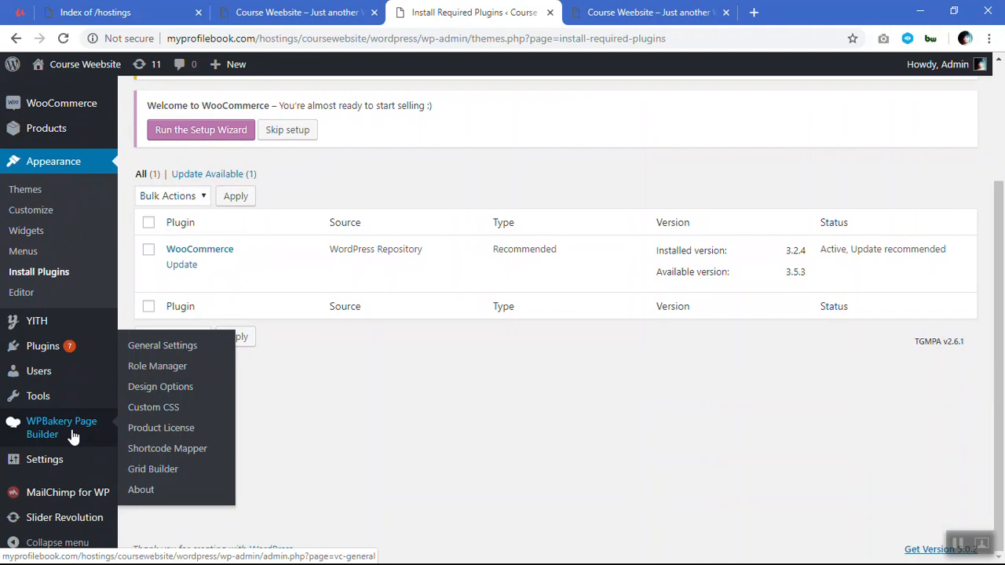
pyautogui.moveTo(71, 500)
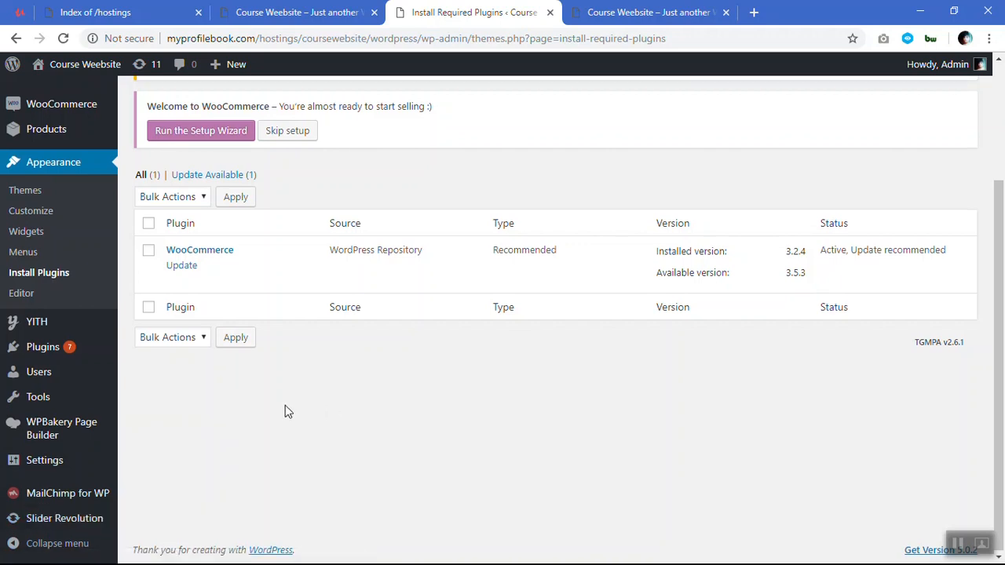
pyautogui.scroll(2, 285, 409)
pyautogui.scroll(-3, 268, 318)
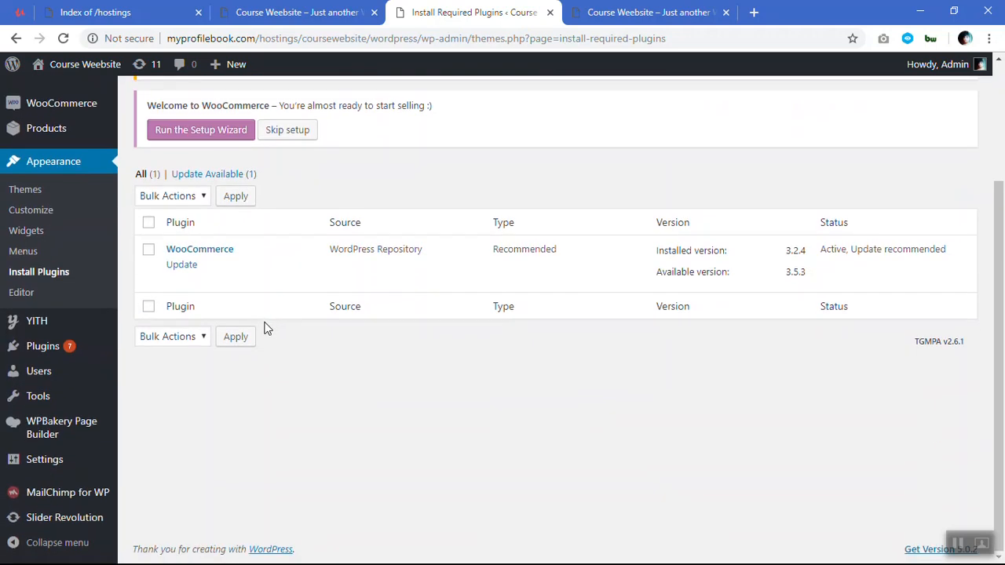
# Start the WooCommerce setup wizard and submit the store setup with a saved United Kingdom address autofilled.
pyautogui.scroll(2, 345, 436)
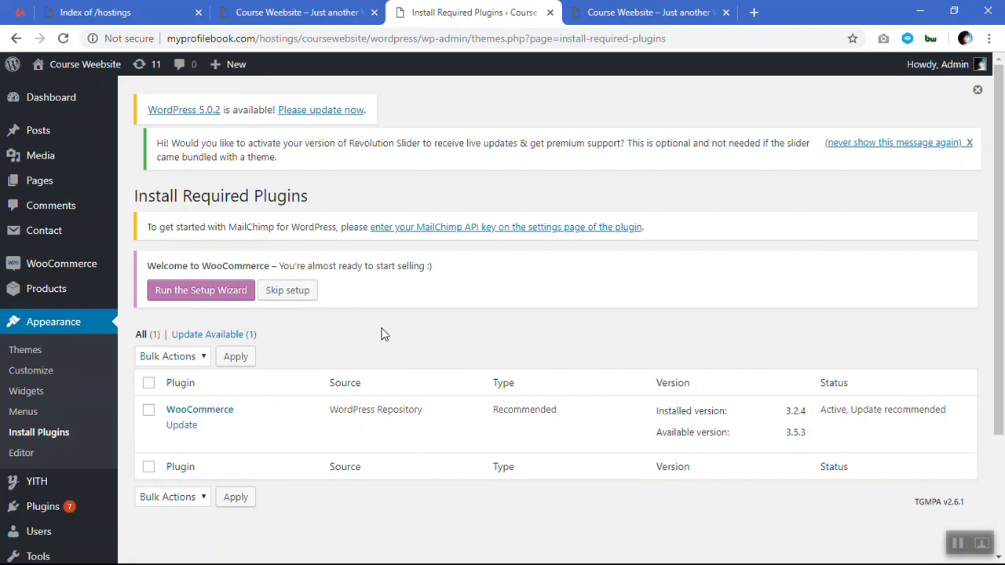
pyautogui.click(218, 291)
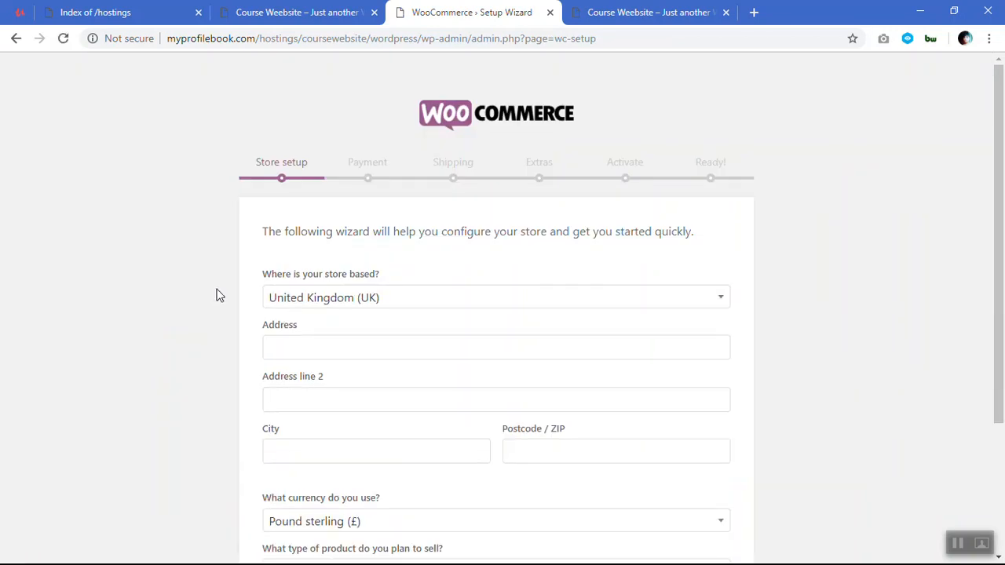
pyautogui.scroll(-2, 219, 296)
pyautogui.click(325, 163)
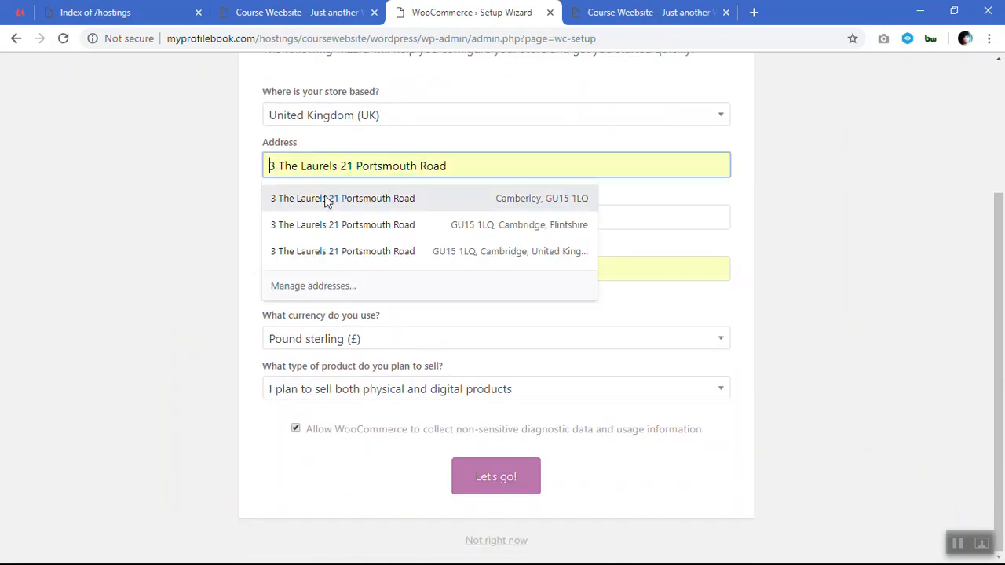
pyautogui.click(326, 201)
pyautogui.click(489, 487)
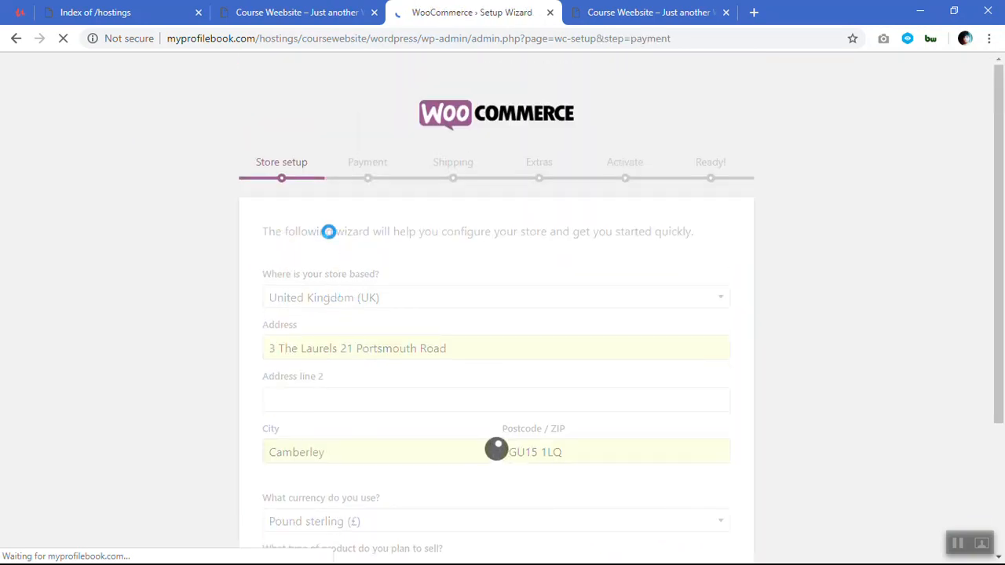
# Enable PayPal and disable Stripe as payment methods, and continue to the shipping stage of the wizard.
pyautogui.scroll(-2, 330, 248)
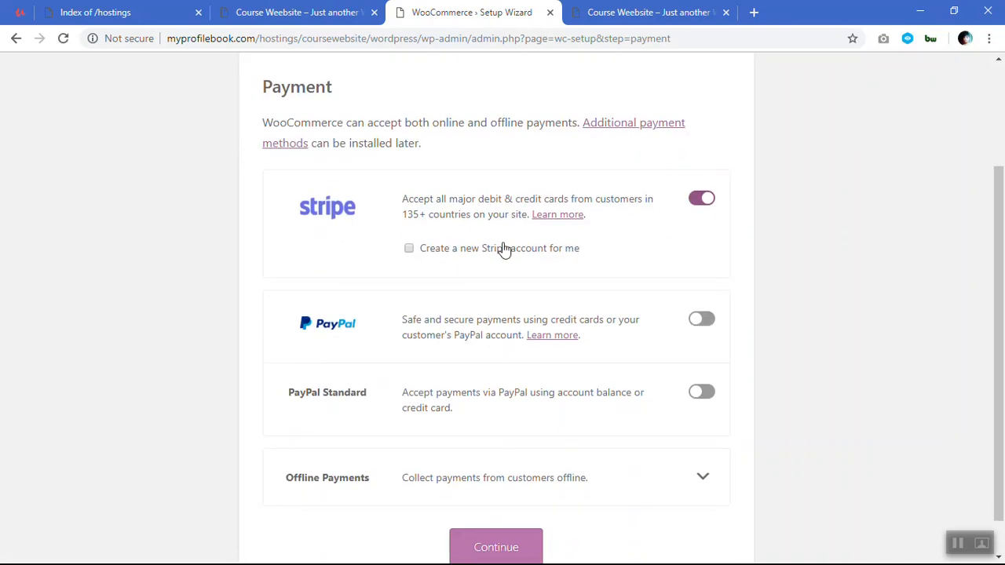
pyautogui.scroll(-1, 503, 249)
pyautogui.scroll(4, 503, 249)
pyautogui.scroll(-4, 503, 249)
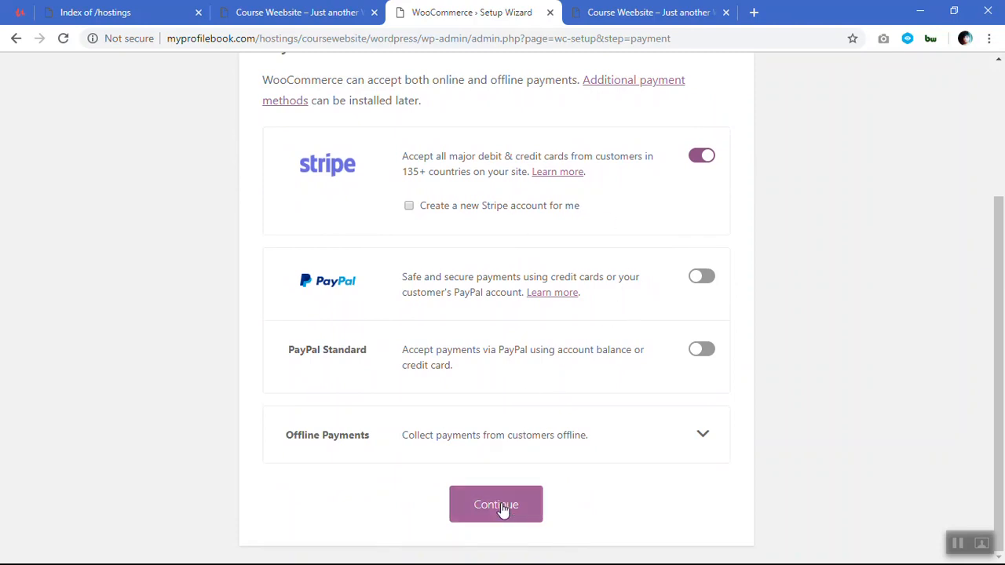
pyautogui.click(703, 278)
pyautogui.click(702, 160)
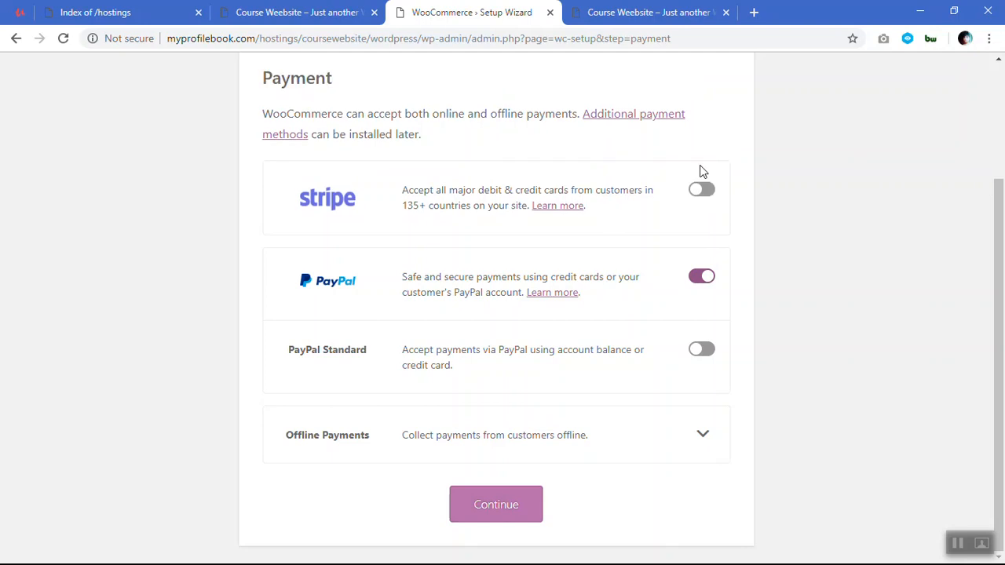
pyautogui.click(514, 504)
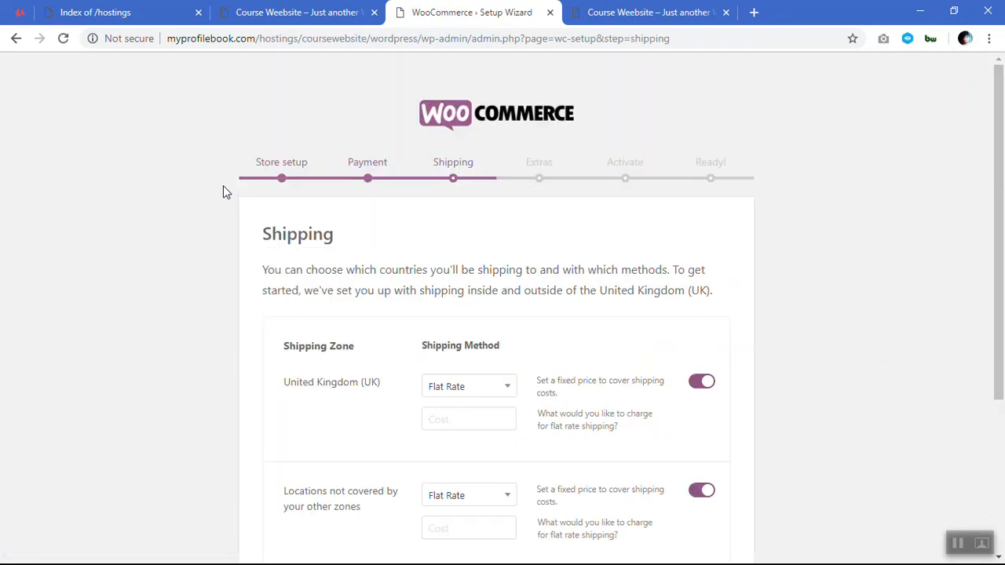
# Disable flat rate shipping for both the United Kingdom (UK) zone and the uncovered locations, and continue the wizard.
pyautogui.scroll(-1, 567, 222)
pyautogui.scroll(-1, 624, 219)
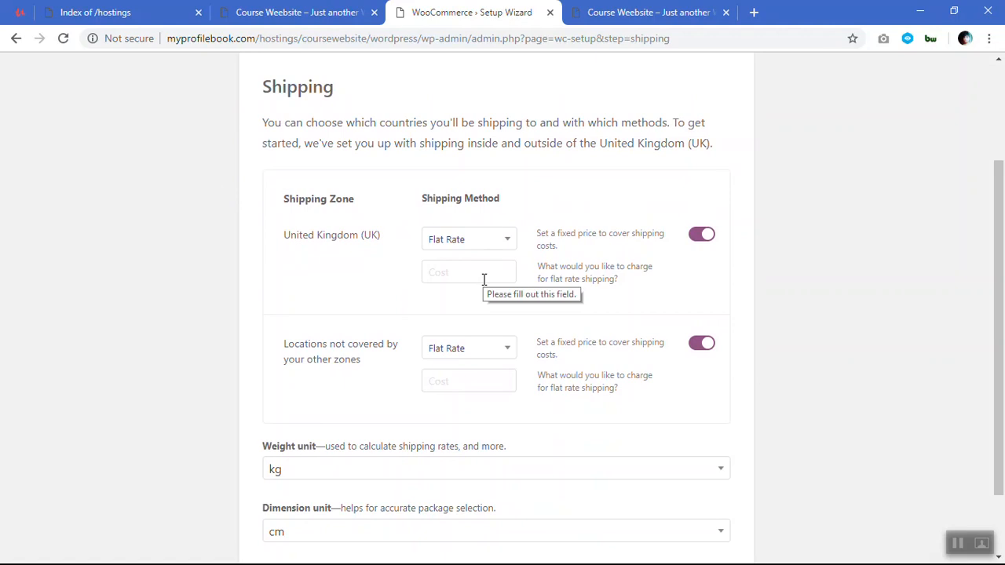
pyautogui.scroll(-1, 471, 267)
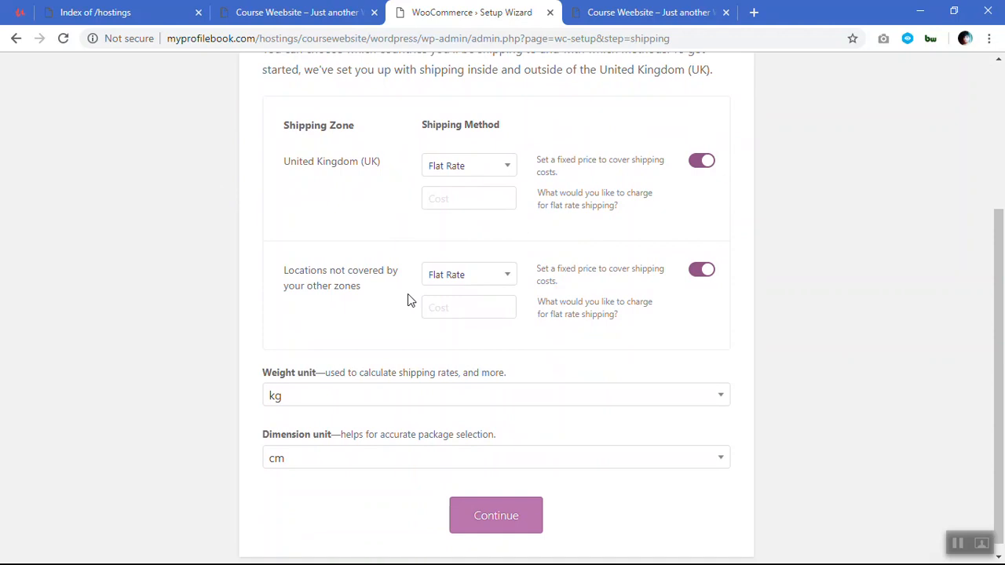
pyautogui.click(694, 161)
pyautogui.click(701, 271)
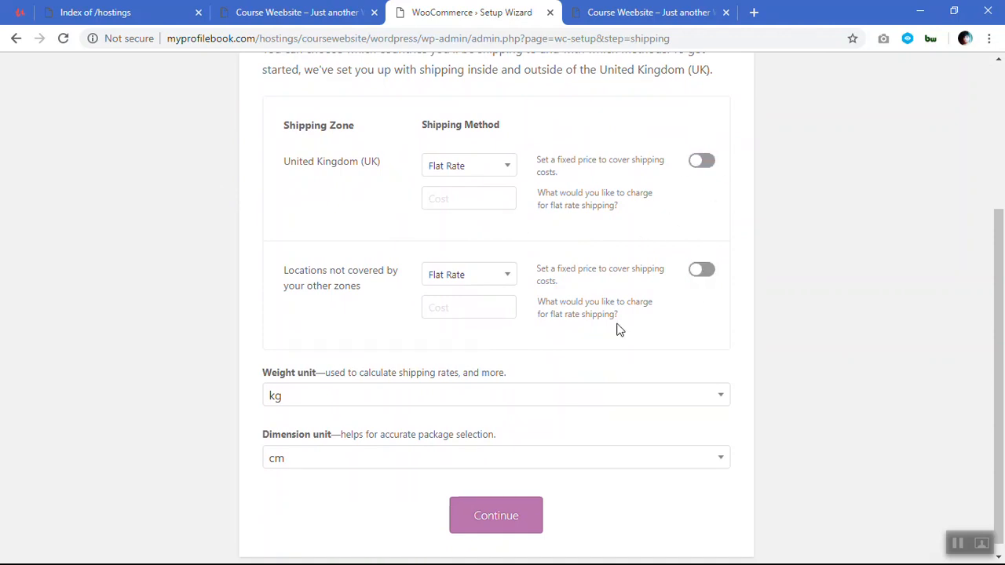
pyautogui.scroll(-1, 459, 491)
pyautogui.click(477, 514)
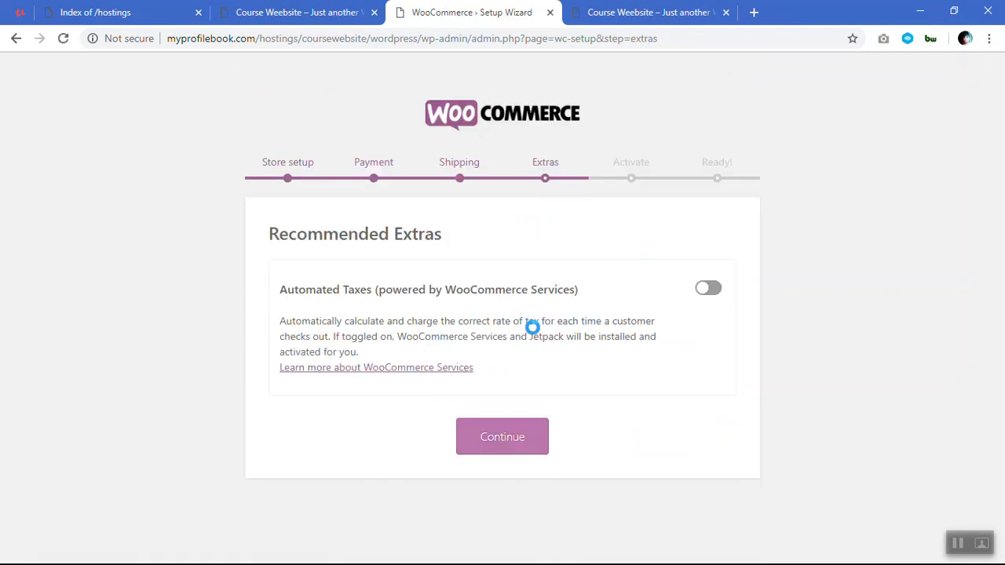
# Finish the setup wizard without Automated Taxes or a Jetpack connection and return to the WordPress dashboard.
pyautogui.click(518, 438)
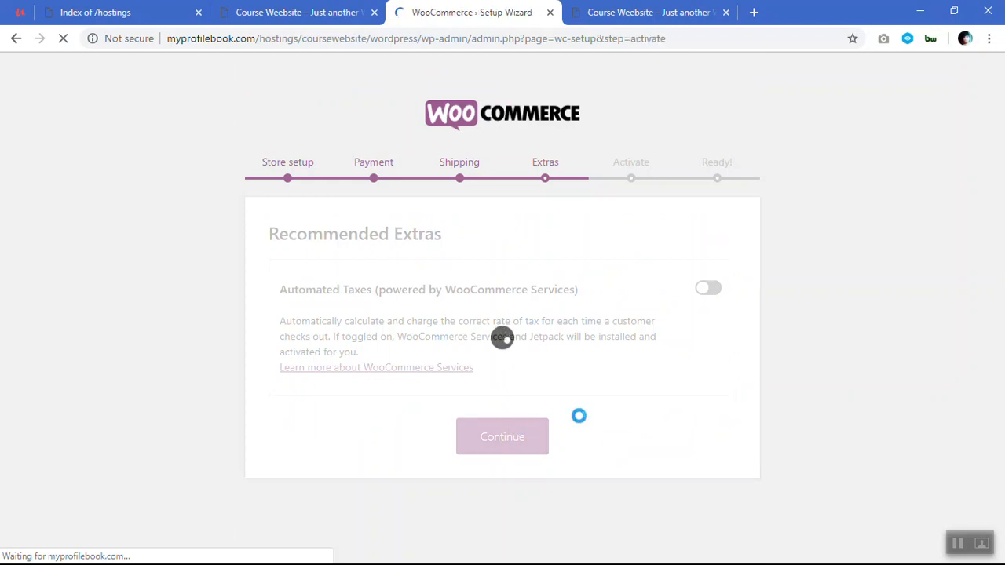
pyautogui.scroll(-2, 579, 416)
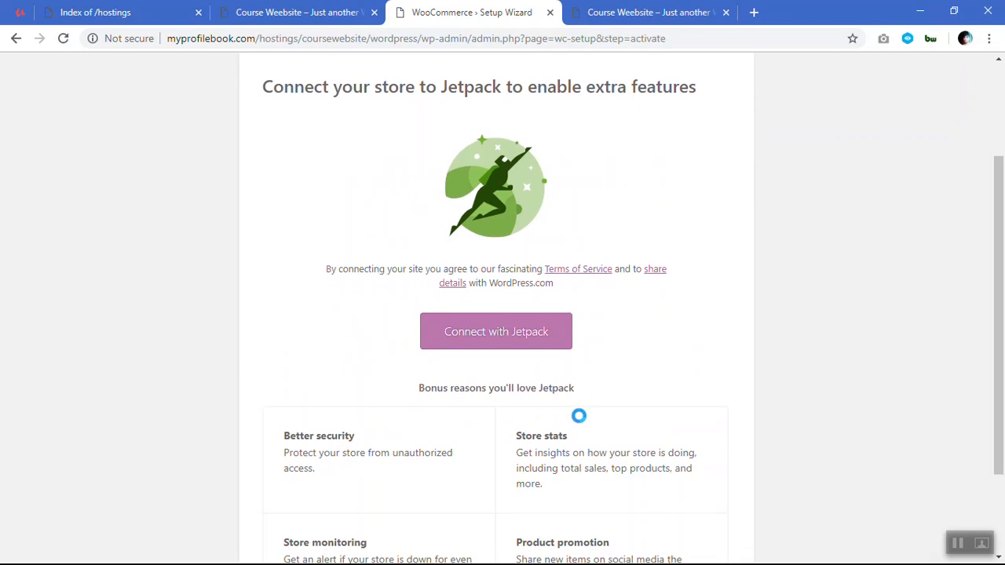
pyautogui.scroll(-1, 514, 347)
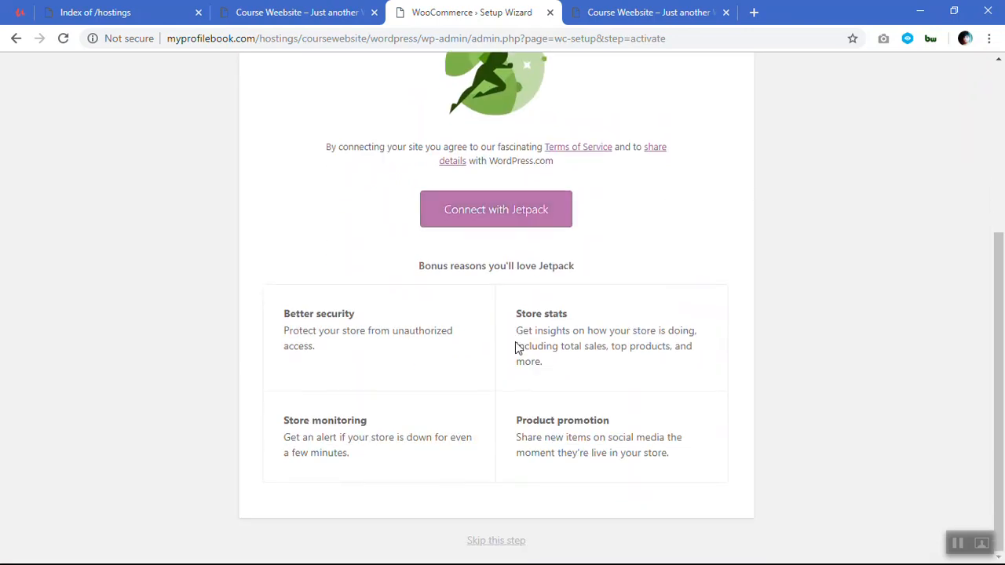
pyautogui.scroll(3, 515, 348)
pyautogui.scroll(-4, 516, 348)
pyautogui.click(511, 548)
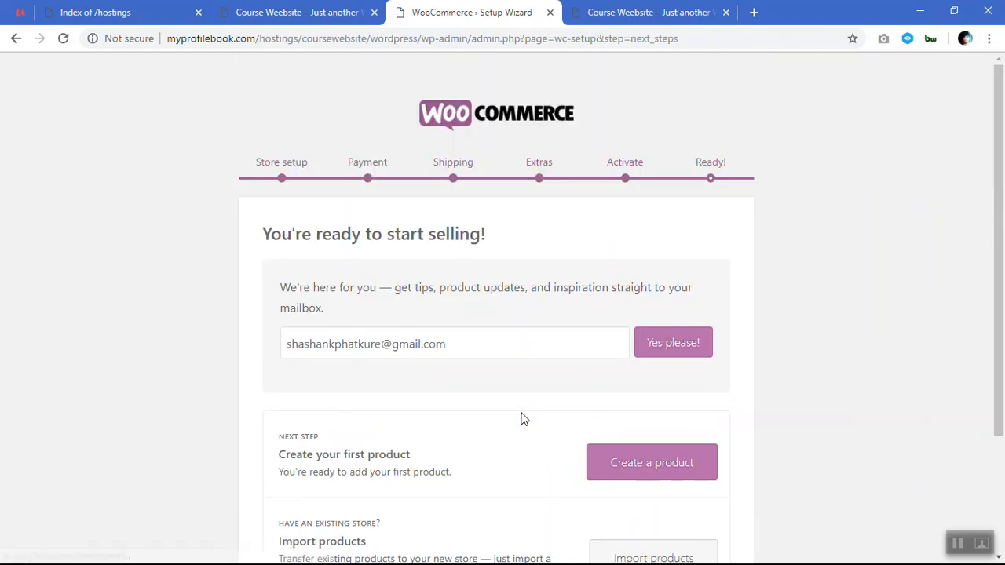
pyautogui.scroll(-2, 524, 419)
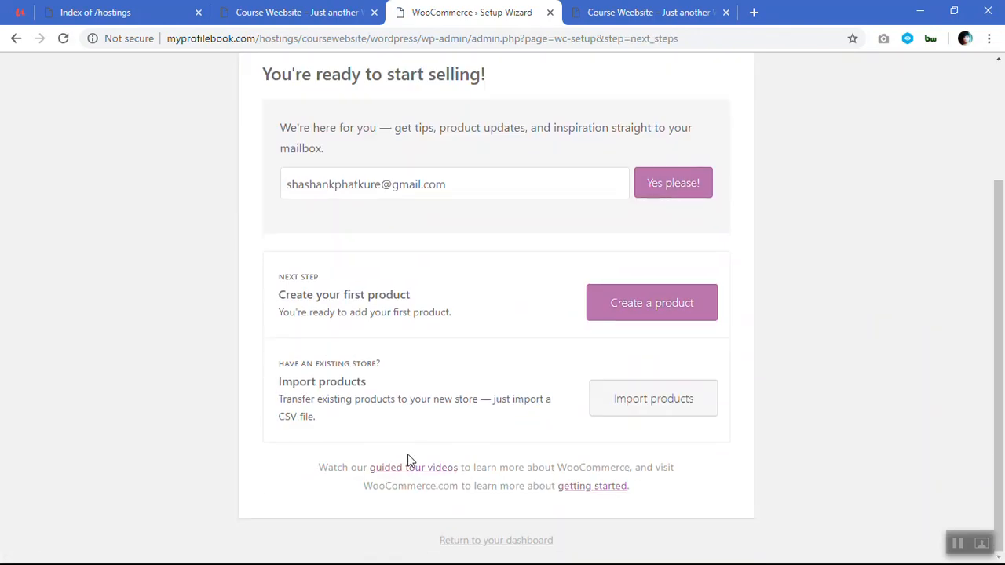
pyautogui.click(490, 541)
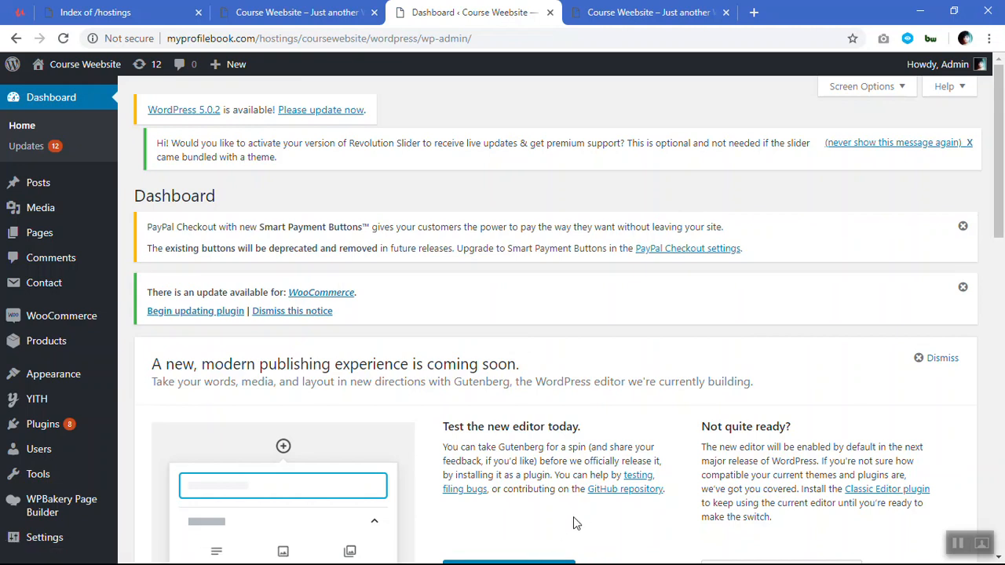
# Switch to File Explorer and open index.html from the Documentation folder in F:\Themes\martfury.
pyautogui.press('super')
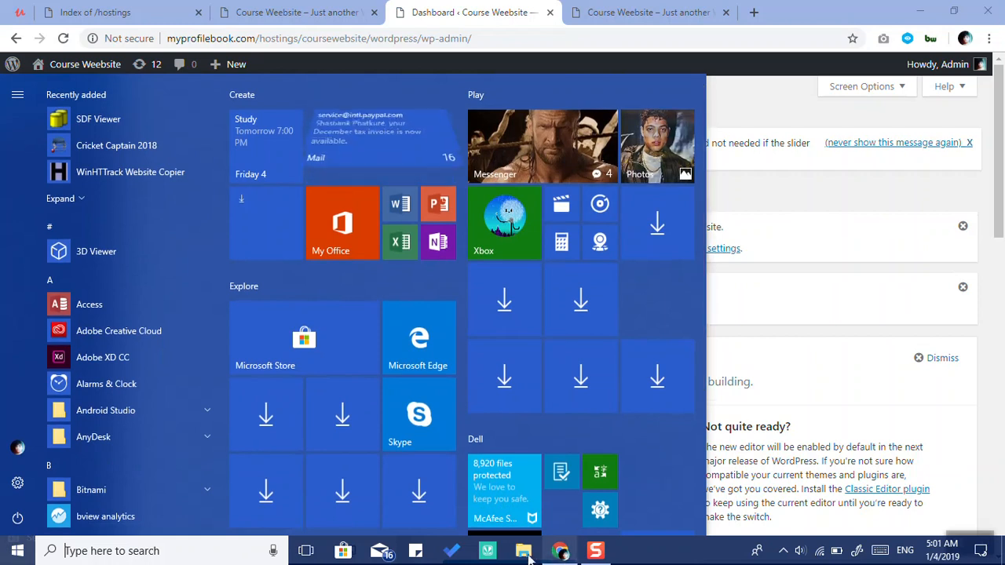
pyautogui.click(531, 561)
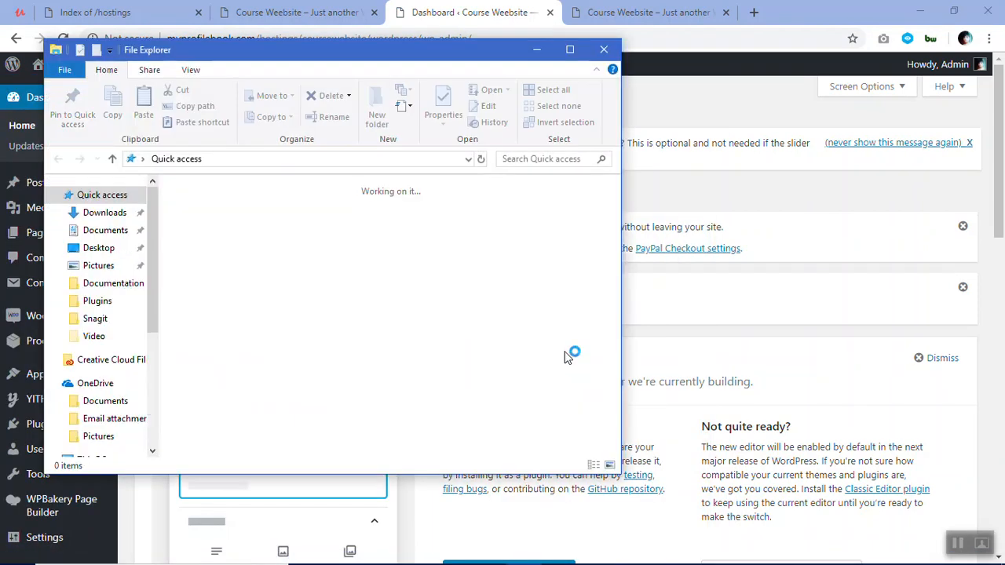
pyautogui.click(572, 50)
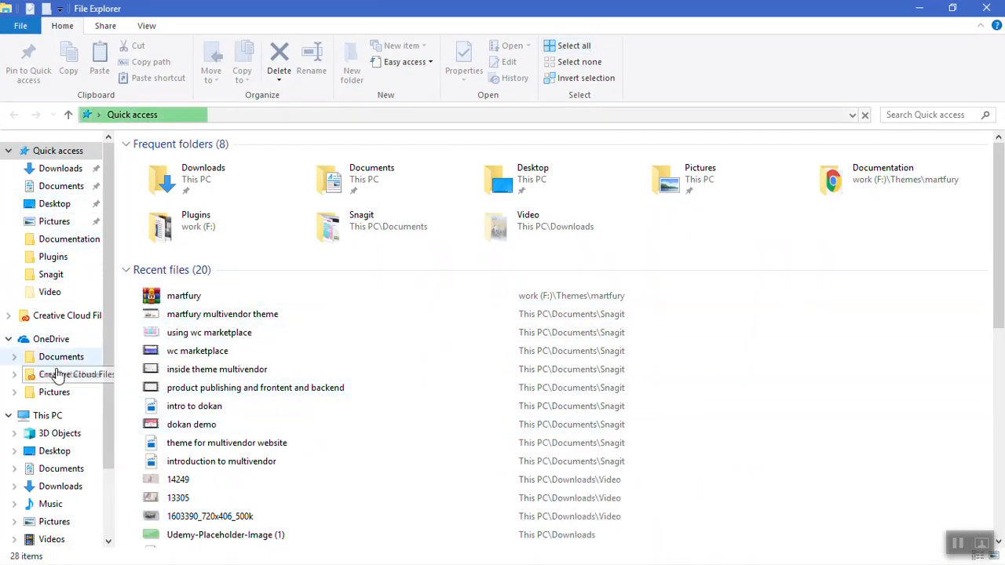
pyautogui.scroll(-1, 62, 510)
pyautogui.click(62, 528)
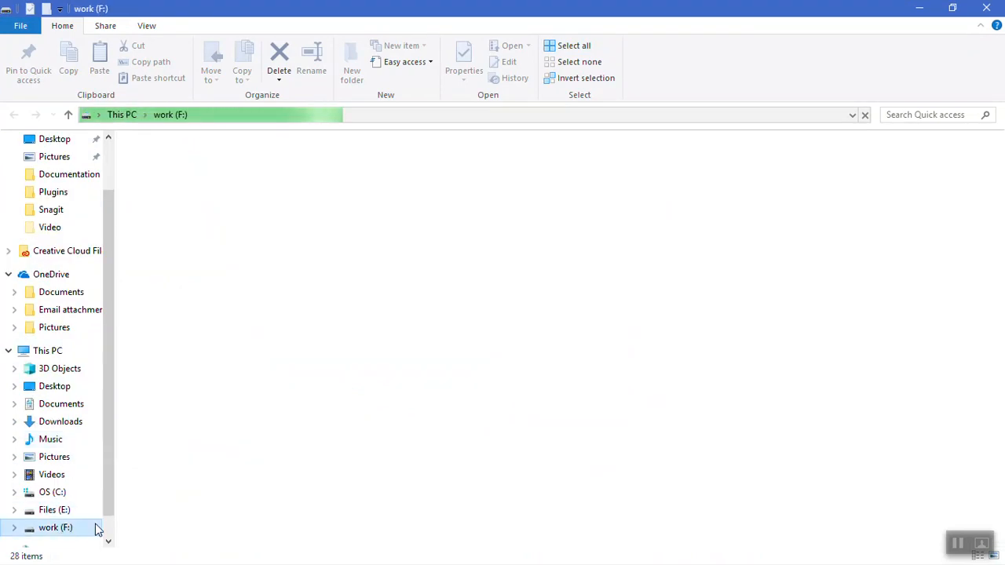
pyautogui.doubleClick(166, 224)
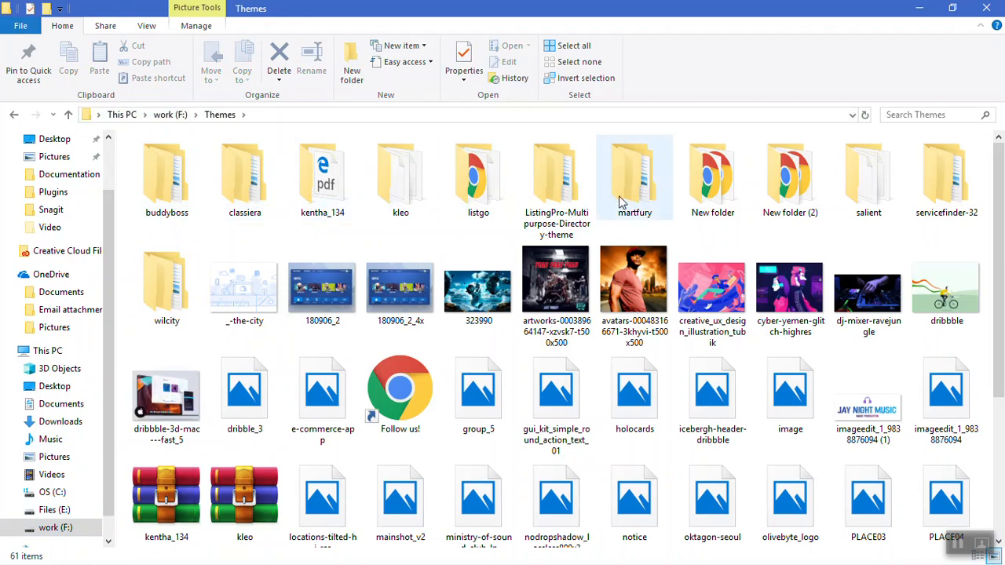
pyautogui.doubleClick(656, 196)
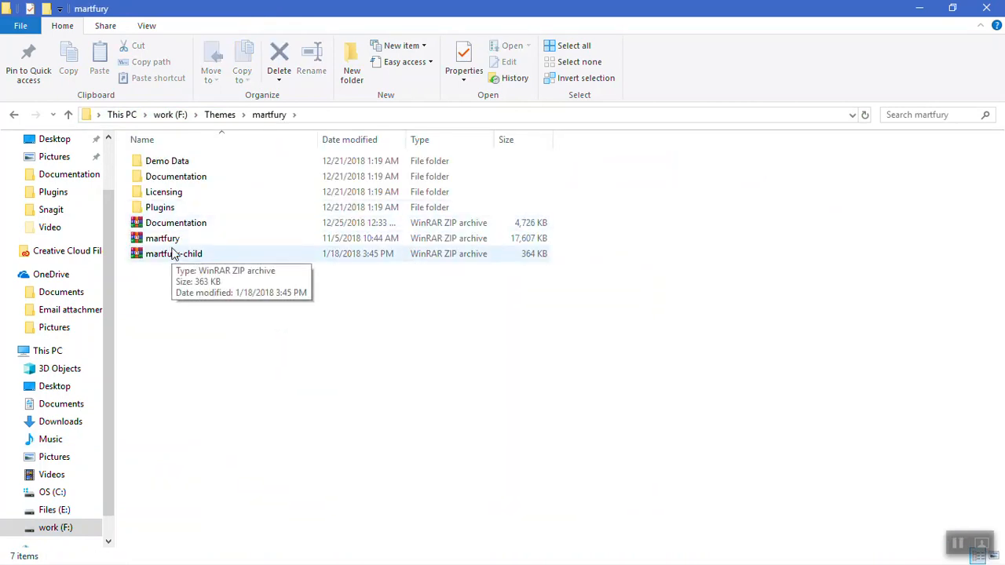
pyautogui.click(181, 179)
pyautogui.doubleClick(180, 178)
pyautogui.doubleClick(184, 192)
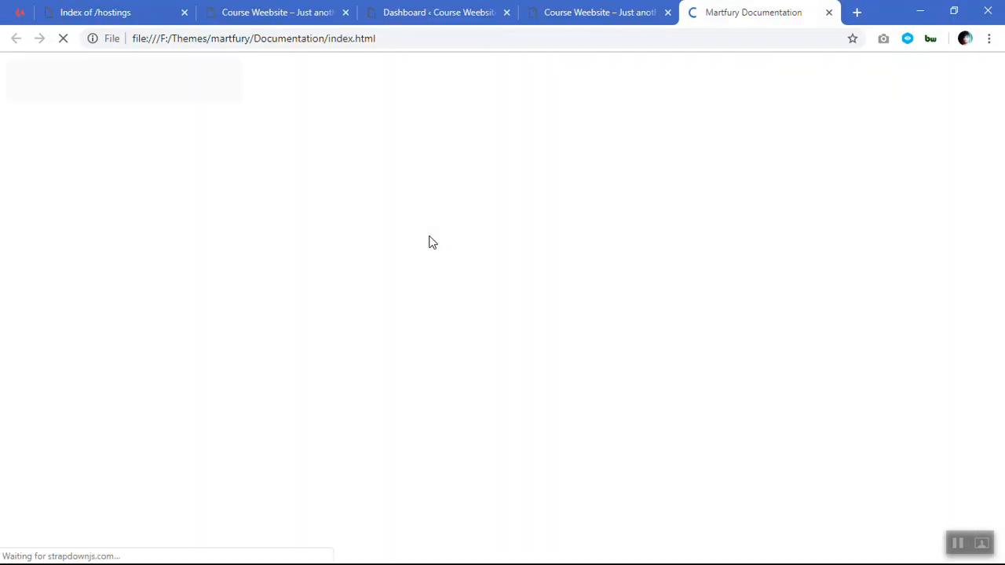
# Find the one click import demo content instructions in the Martfury documentation and download the Soo Demo Importer plugin.
pyautogui.scroll(-2, 444, 272)
pyautogui.scroll(-12, 444, 277)
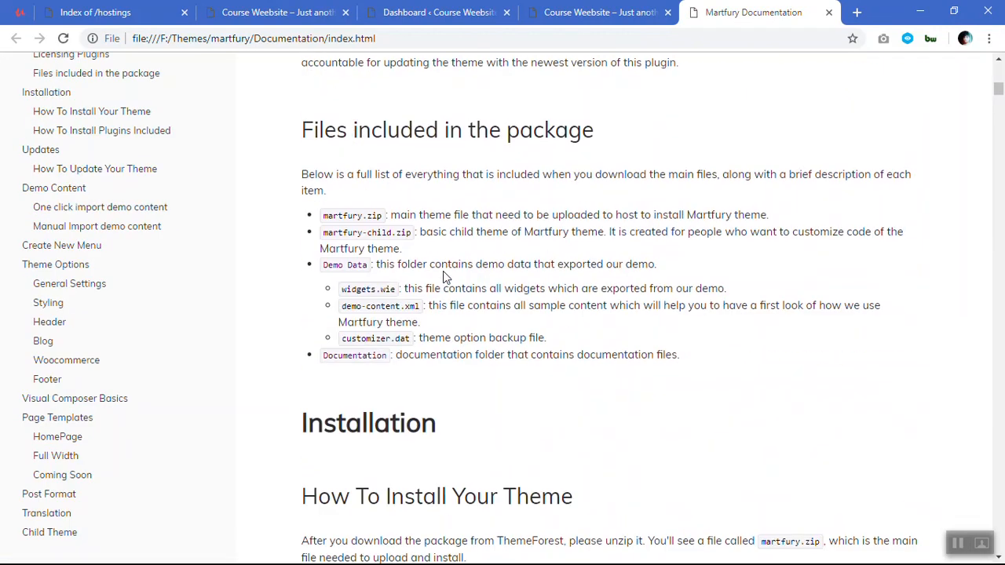
pyautogui.scroll(-15, 443, 277)
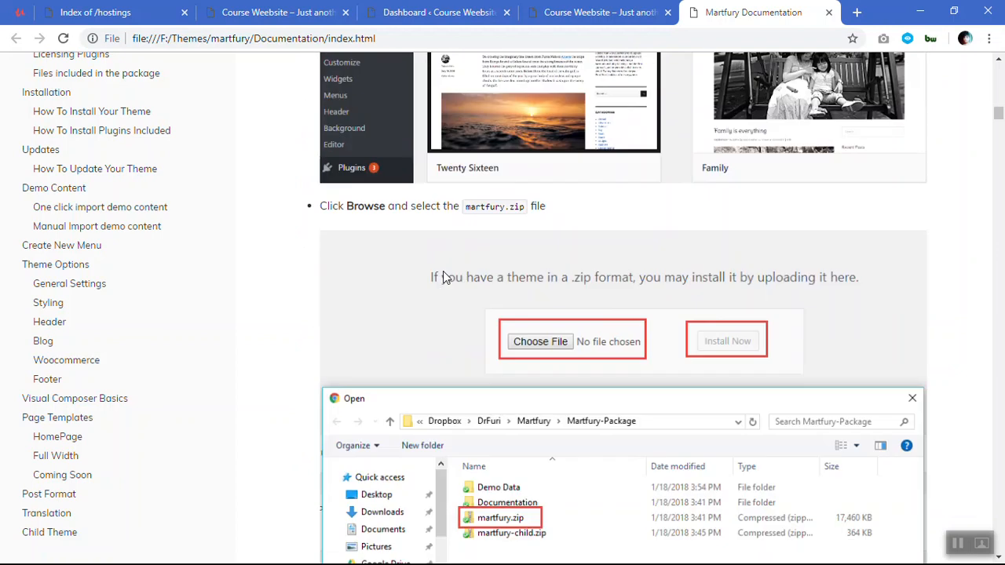
pyautogui.scroll(-20, 443, 276)
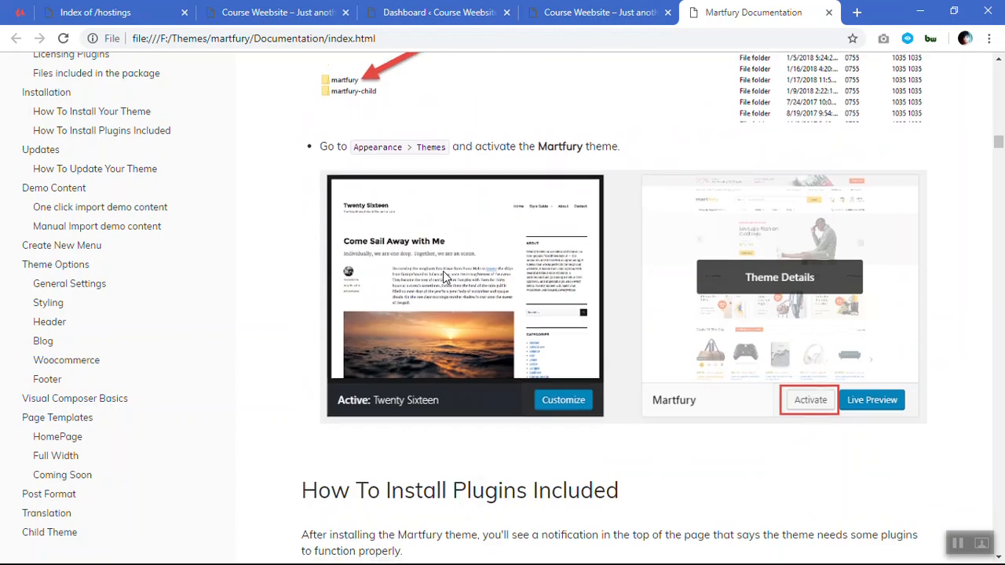
pyautogui.scroll(-20, 444, 276)
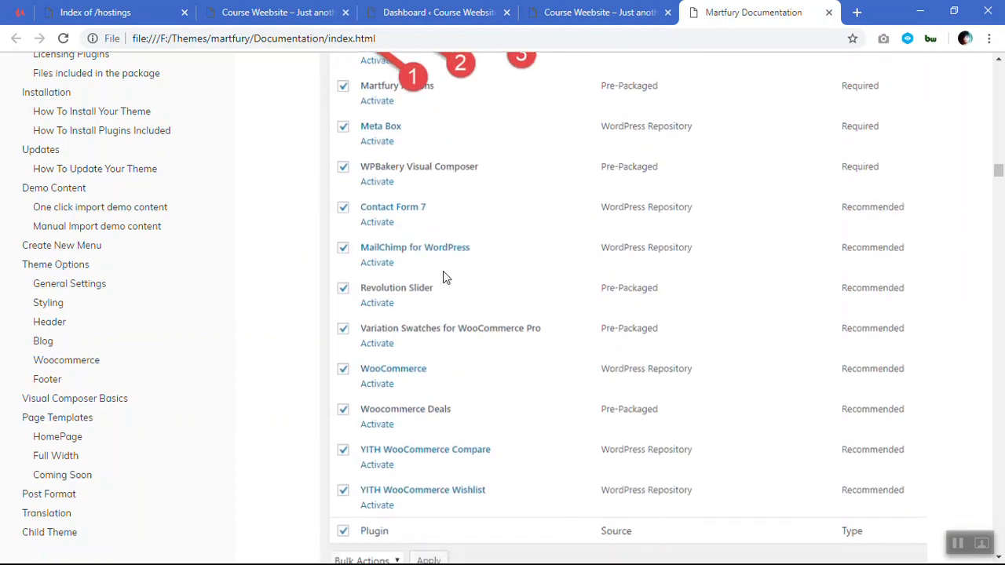
pyautogui.scroll(-20, 443, 277)
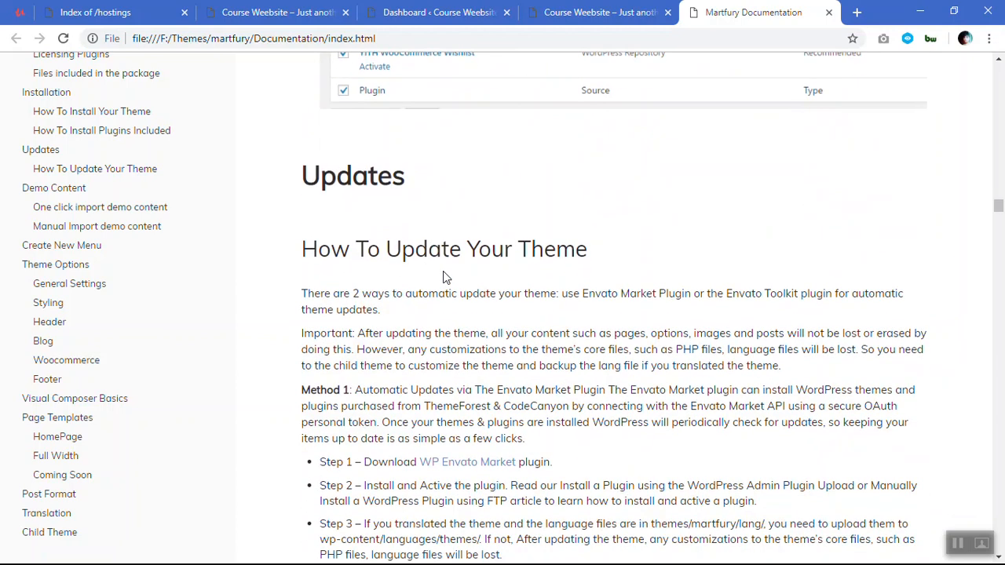
pyautogui.scroll(-15, 443, 276)
pyautogui.scroll(3, 443, 271)
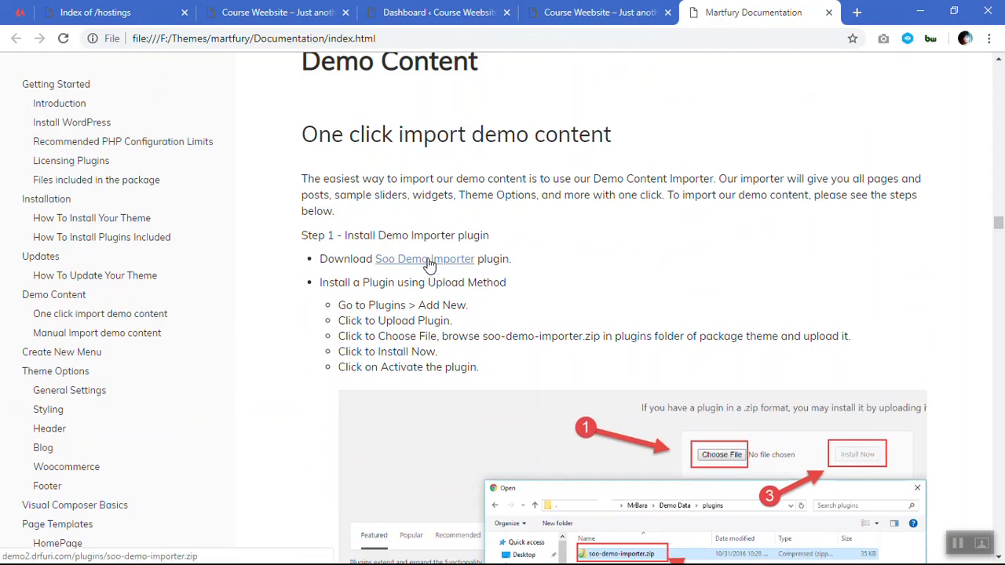
pyautogui.click(428, 262)
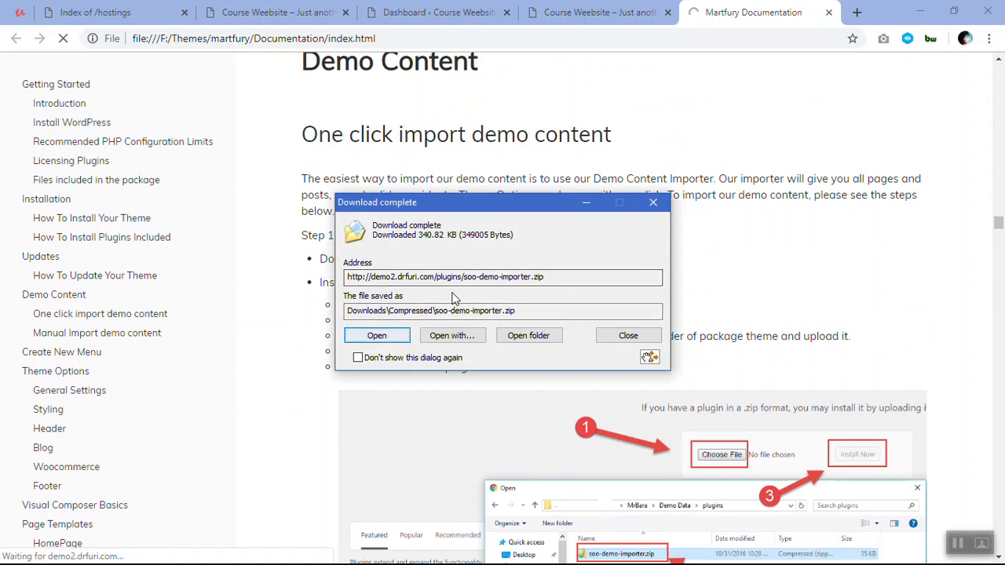
# Dismiss the download notice, return to the WordPress dashboard, and start choosing a plugin archive to upload as a new plugin.
pyautogui.click(652, 203)
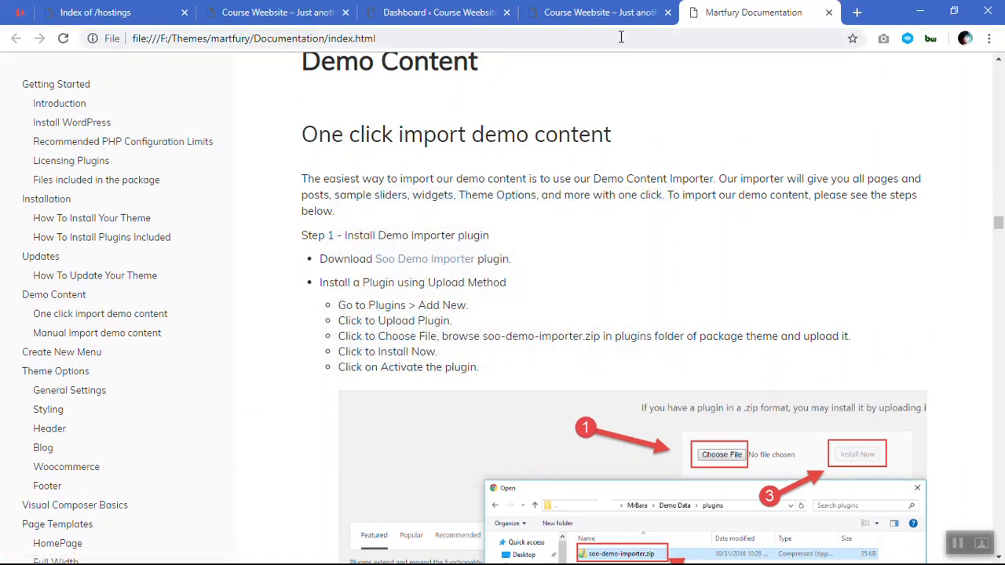
pyautogui.click(438, 12)
pyautogui.moveTo(65, 423)
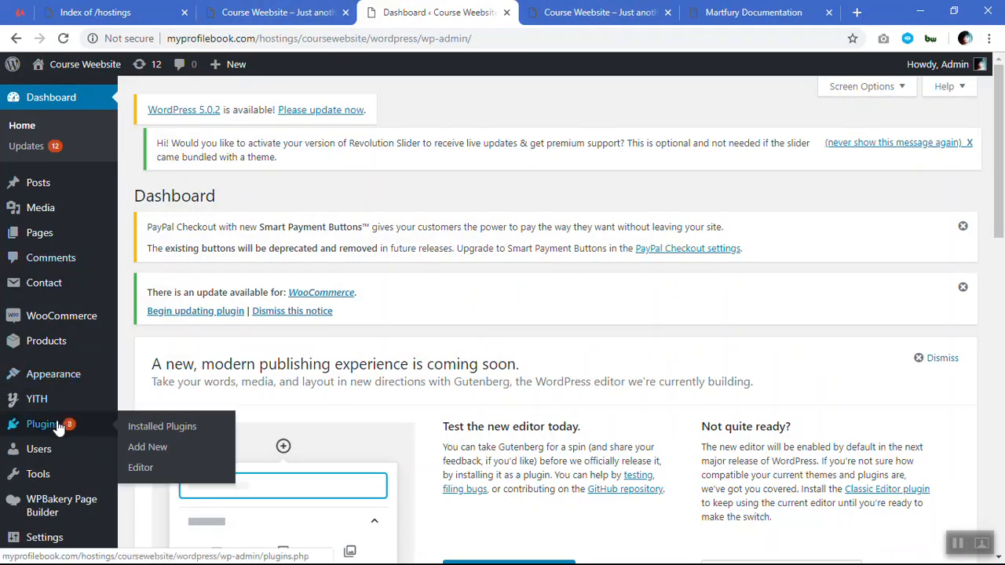
pyautogui.click(152, 447)
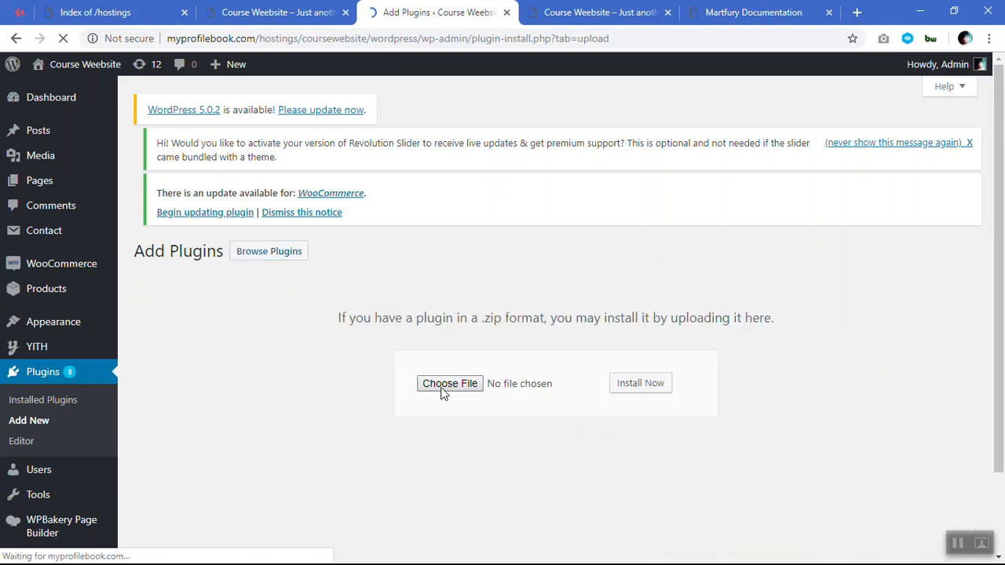
pyautogui.click(442, 386)
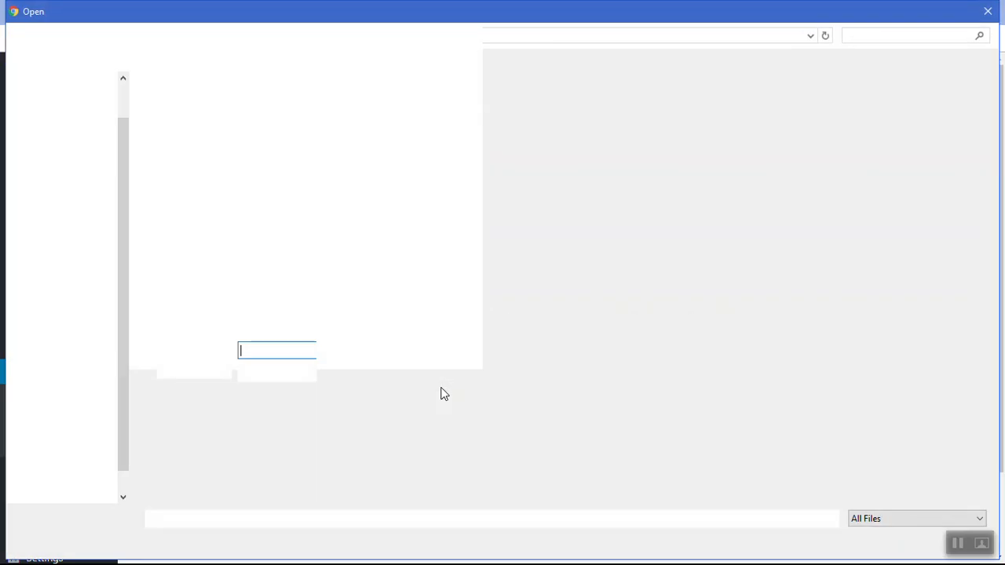
# Browse to the Compressed folder inside Downloads to locate the plugin archive.
pyautogui.scroll(2, 67, 114)
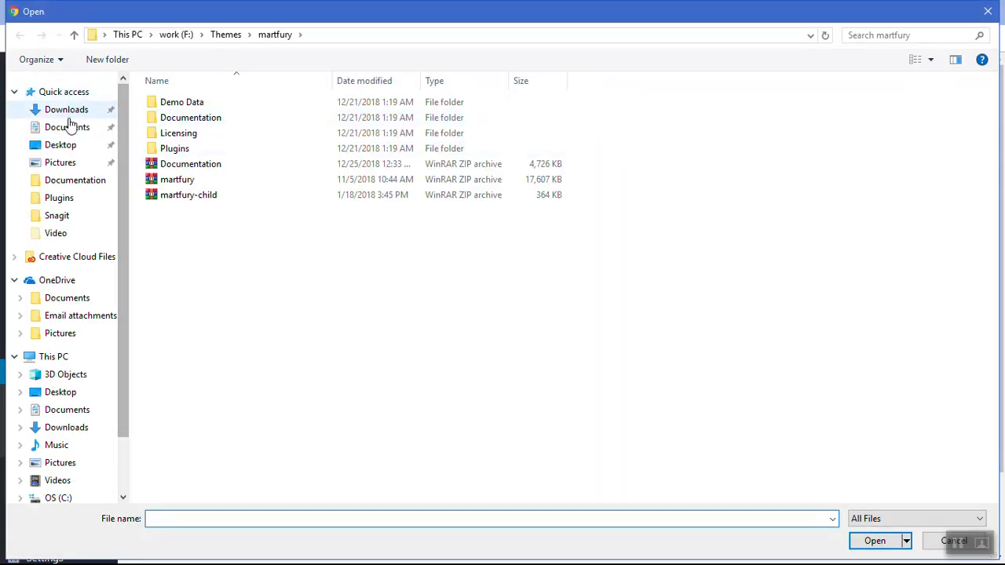
pyautogui.click(63, 111)
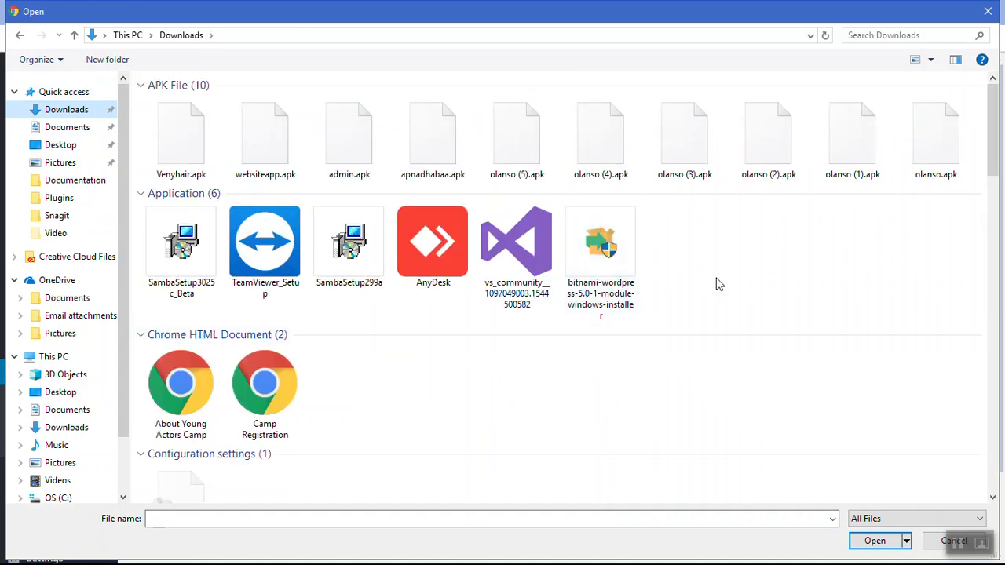
pyautogui.scroll(-2, 719, 284)
pyautogui.scroll(-10, 719, 284)
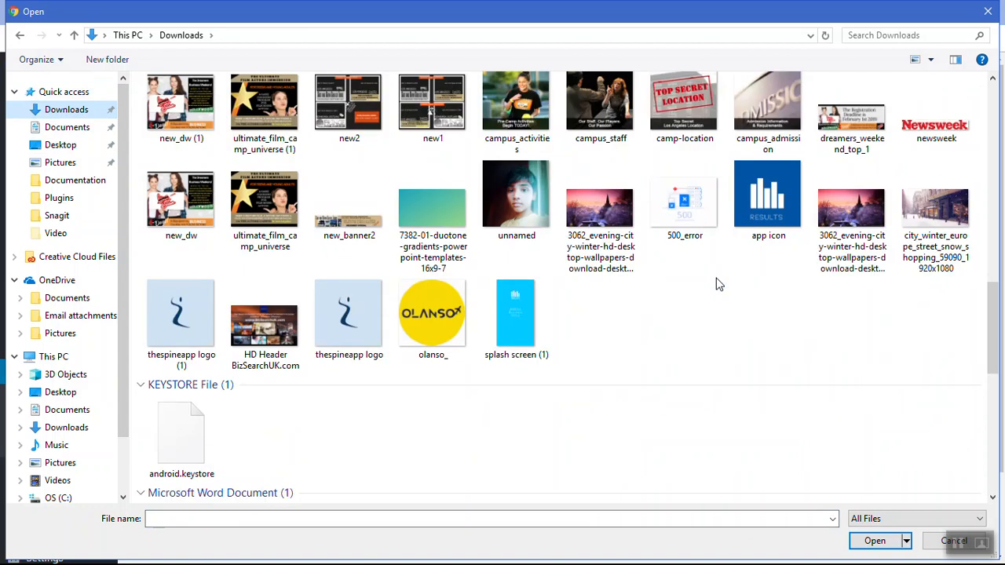
pyautogui.scroll(-8, 719, 284)
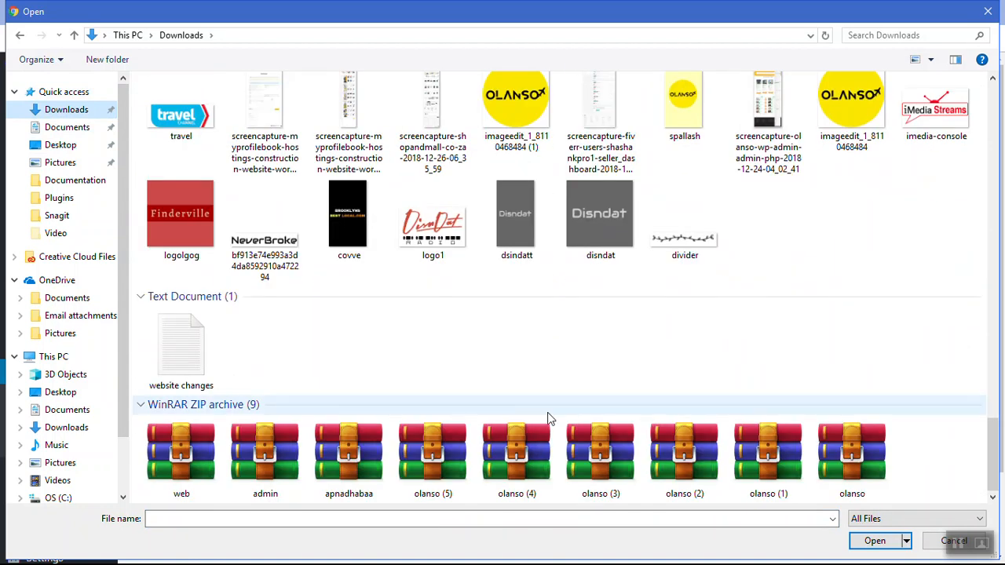
pyautogui.click(348, 520)
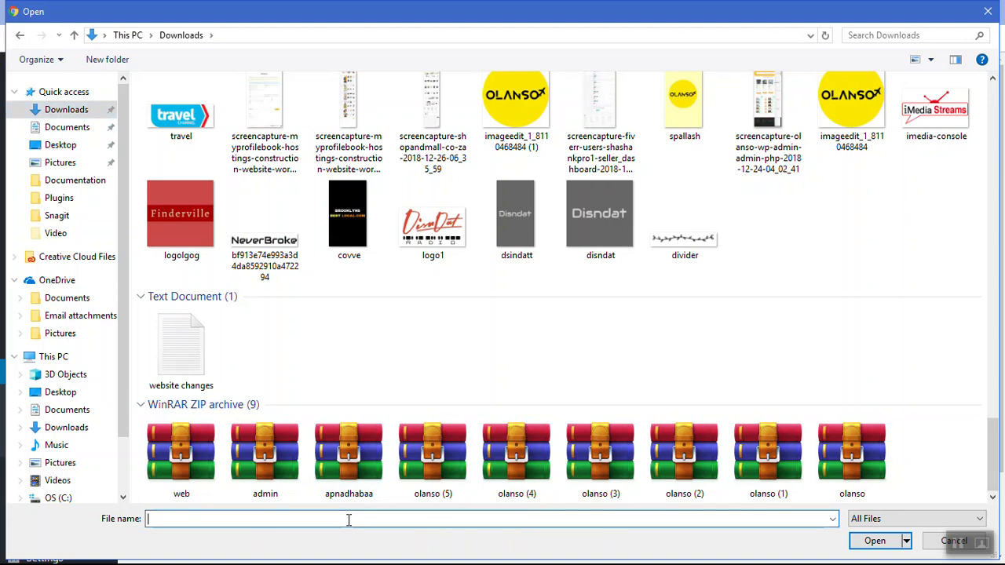
pyautogui.write('so')
pyautogui.scroll(15, 364, 353)
pyautogui.scroll(-3, 364, 349)
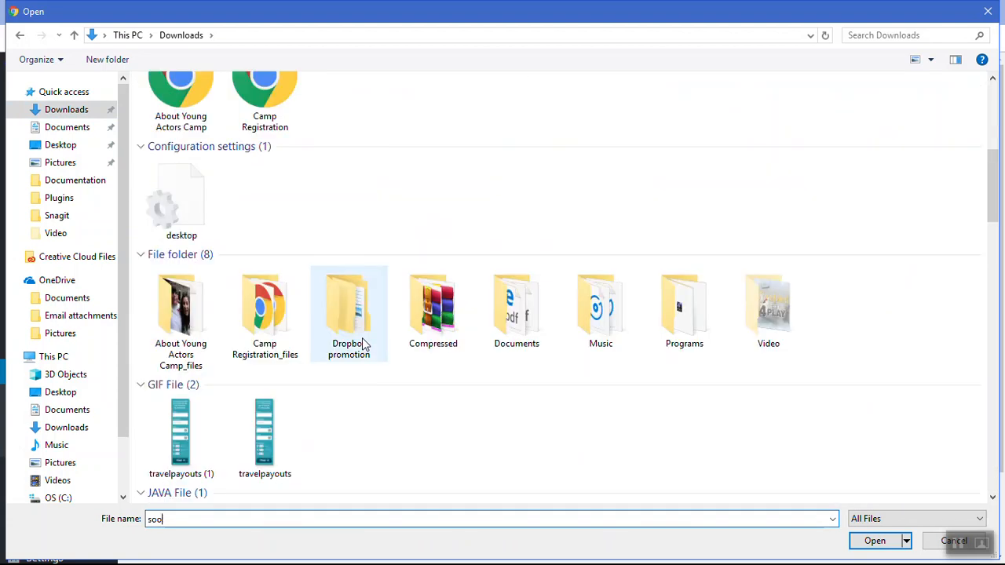
pyautogui.scroll(-3, 363, 343)
pyautogui.doubleClick(422, 110)
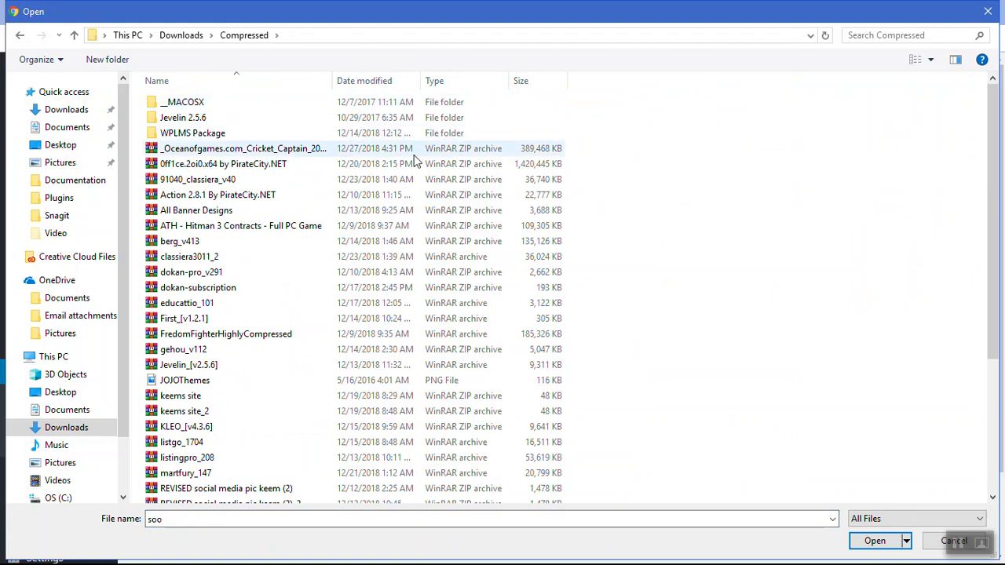
# Upload the soo-demo-importer archive, then install and activate the plugin.
pyautogui.scroll(-2, 247, 408)
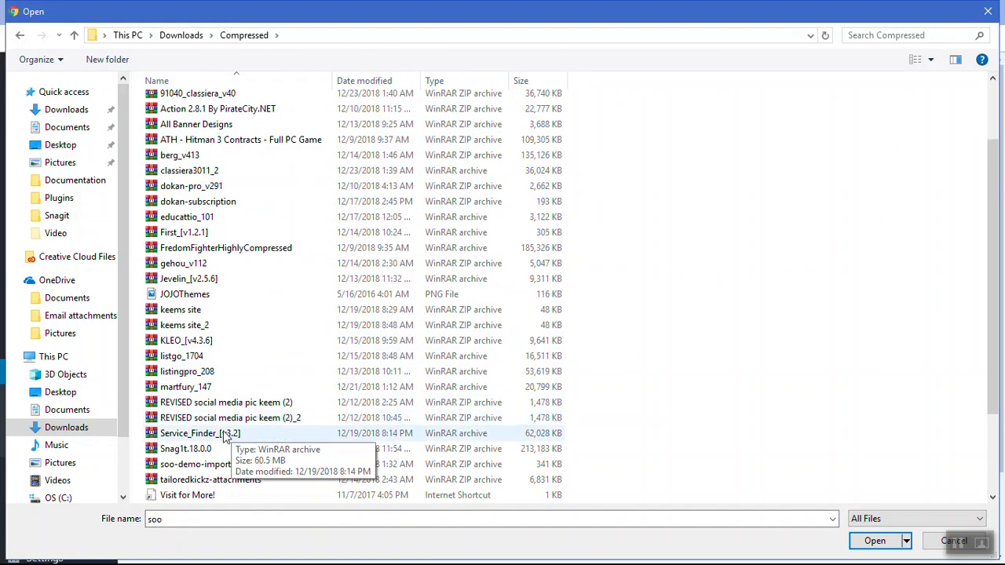
pyautogui.click(183, 464)
pyautogui.click(872, 541)
pyautogui.click(632, 399)
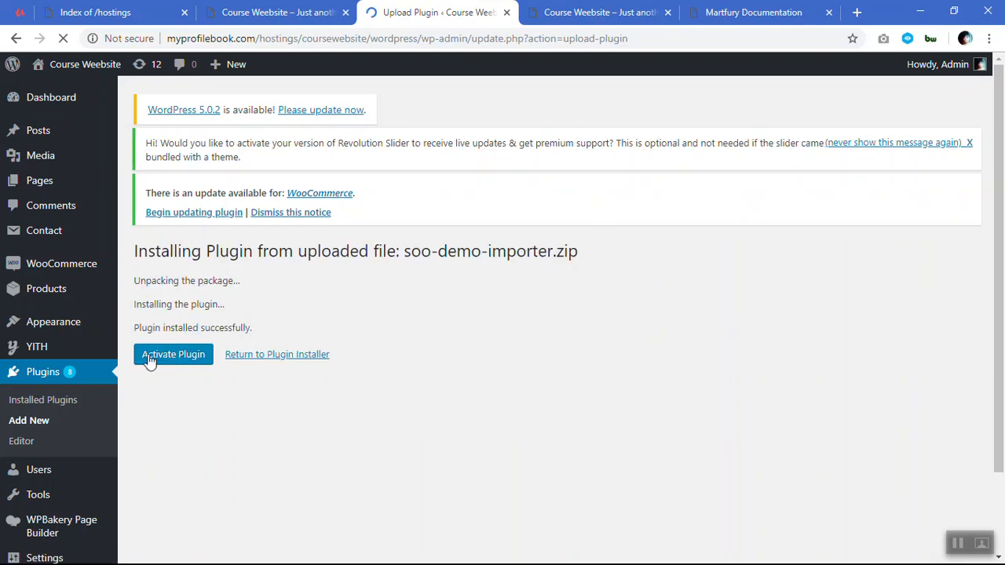
pyautogui.click(164, 365)
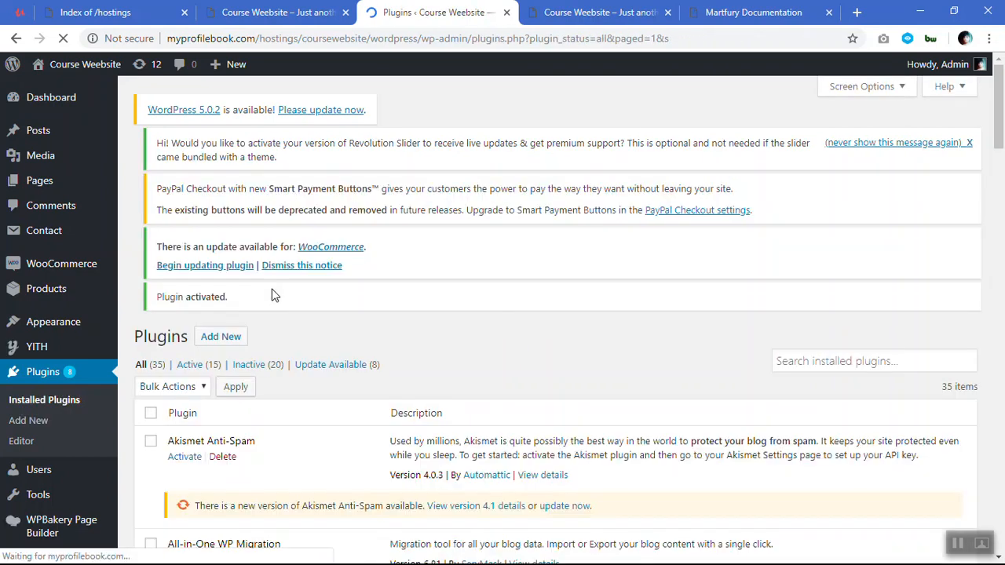
# Open the theme's Import Demo Data page.
pyautogui.scroll(-3, 267, 293)
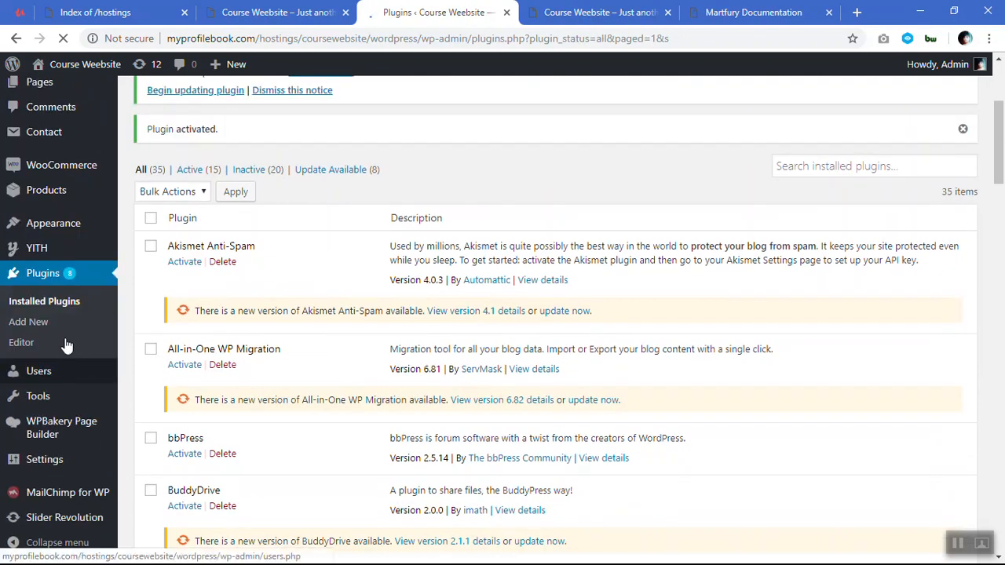
pyautogui.moveTo(59, 227)
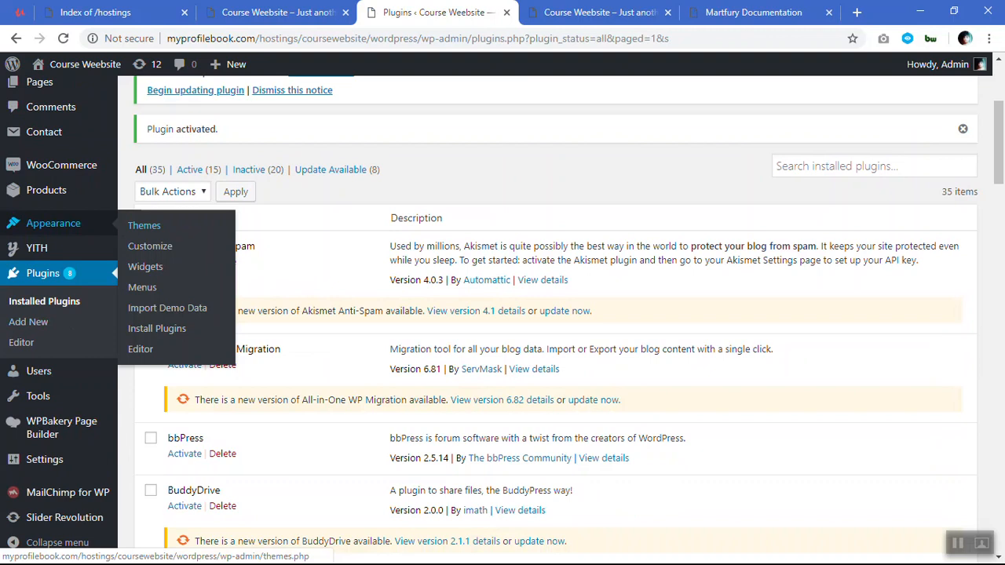
pyautogui.click(157, 311)
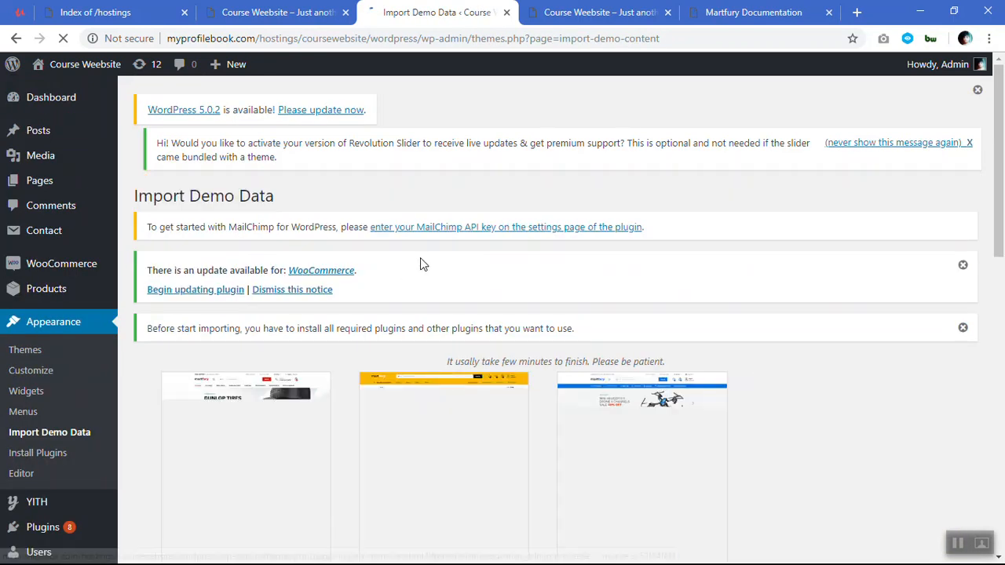
# Look through the available Martfury demos and import the Marketplace V1 demo.
pyautogui.scroll(-8, 370, 246)
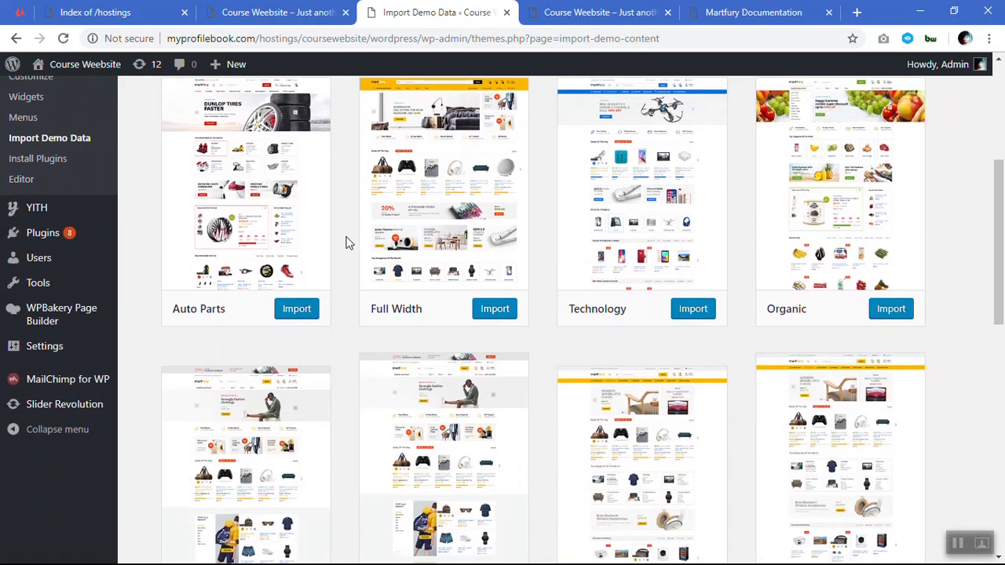
pyautogui.scroll(-5, 350, 243)
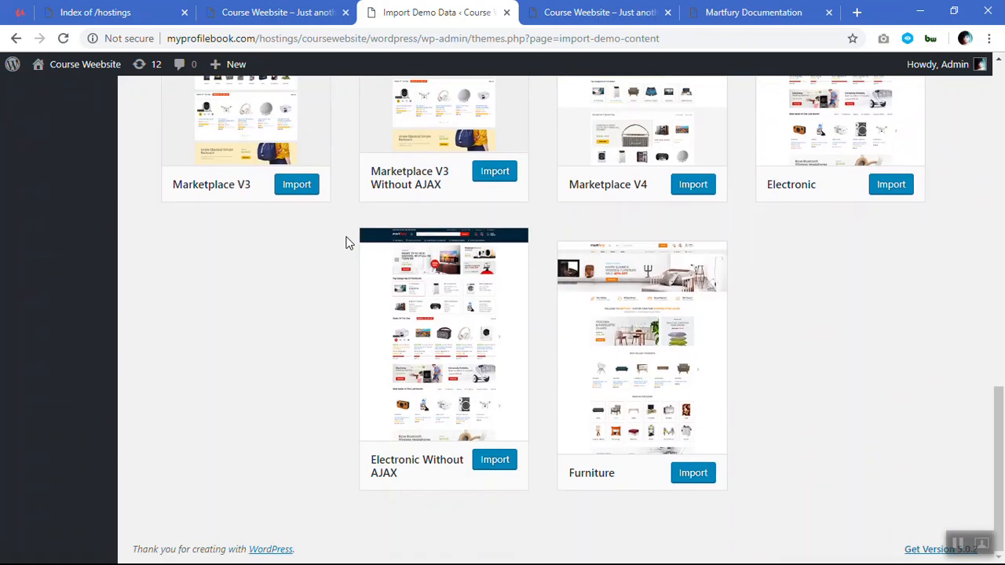
pyautogui.scroll(5, 349, 243)
pyautogui.scroll(6, 349, 244)
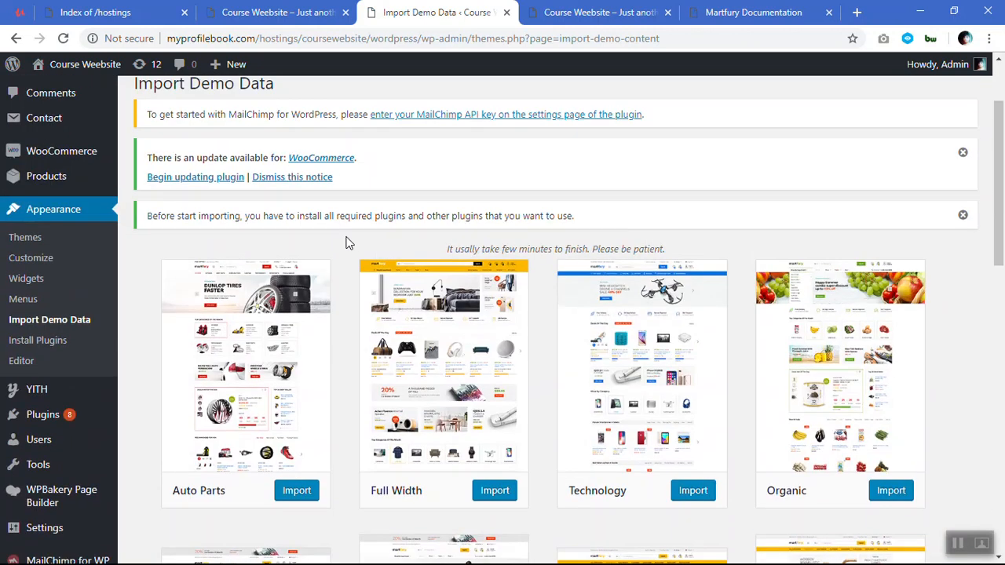
pyautogui.scroll(-1, 350, 244)
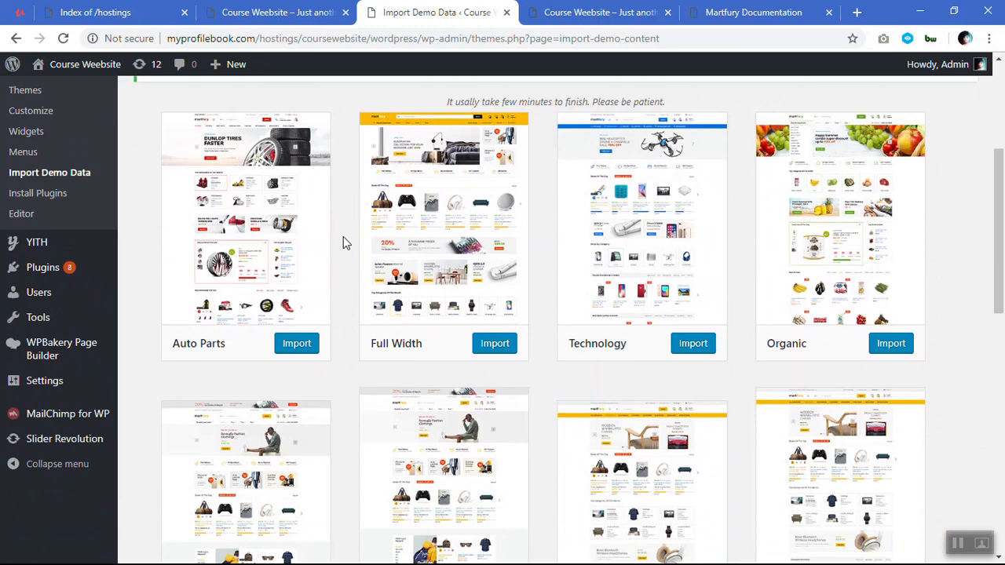
pyautogui.scroll(-3, 224, 259)
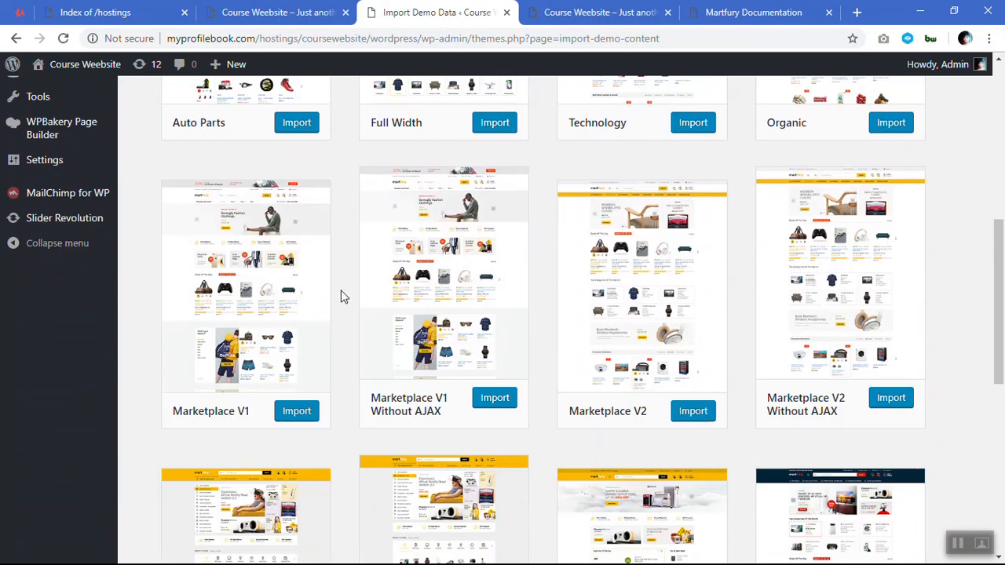
pyautogui.scroll(3, 341, 288)
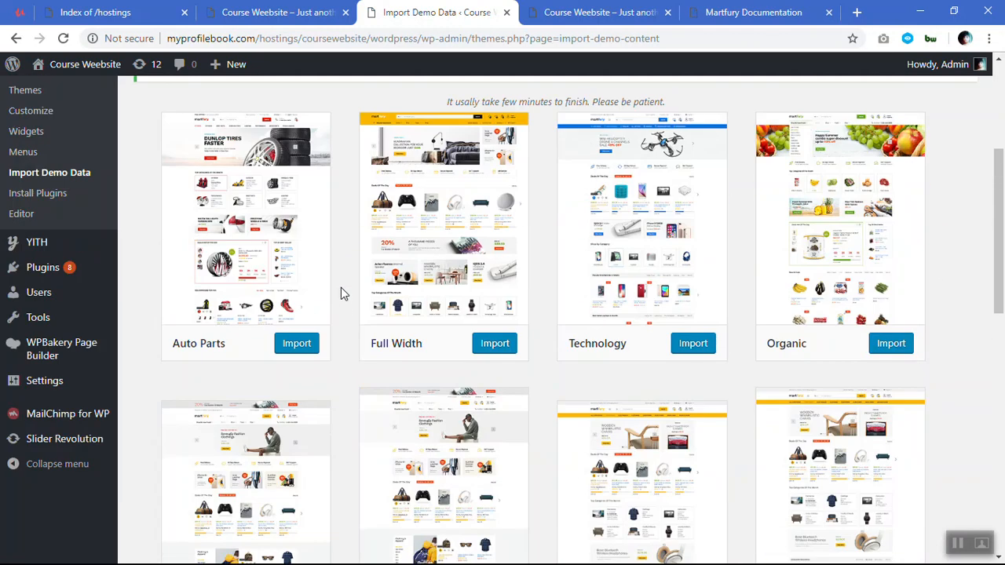
pyautogui.scroll(-6, 341, 287)
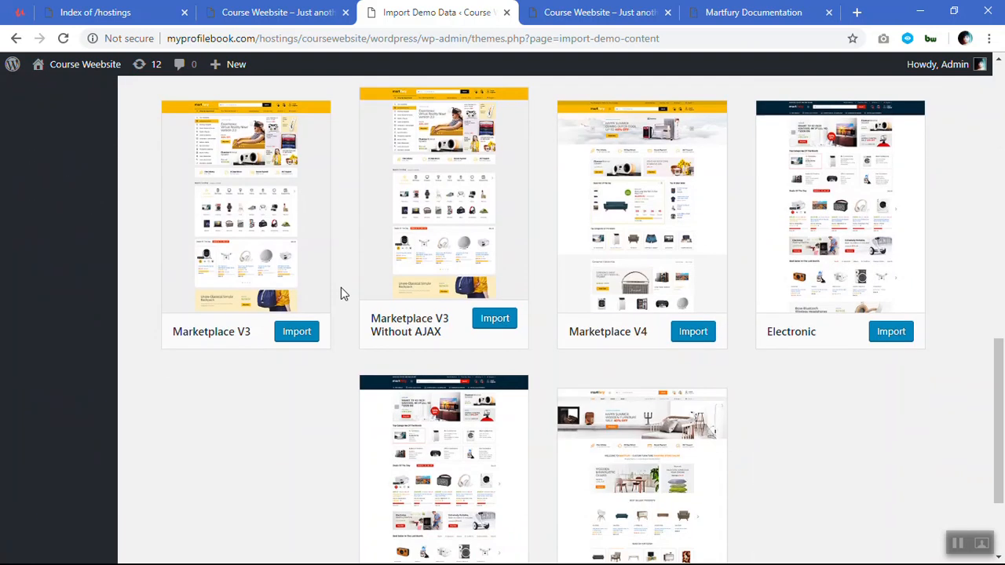
pyautogui.scroll(-2, 341, 292)
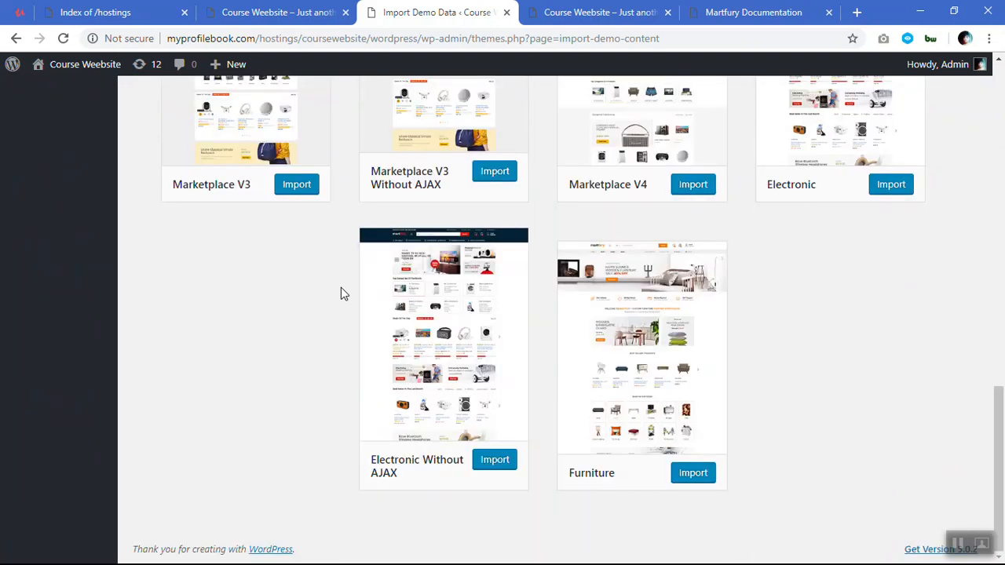
pyautogui.scroll(5, 341, 293)
pyautogui.scroll(3, 341, 292)
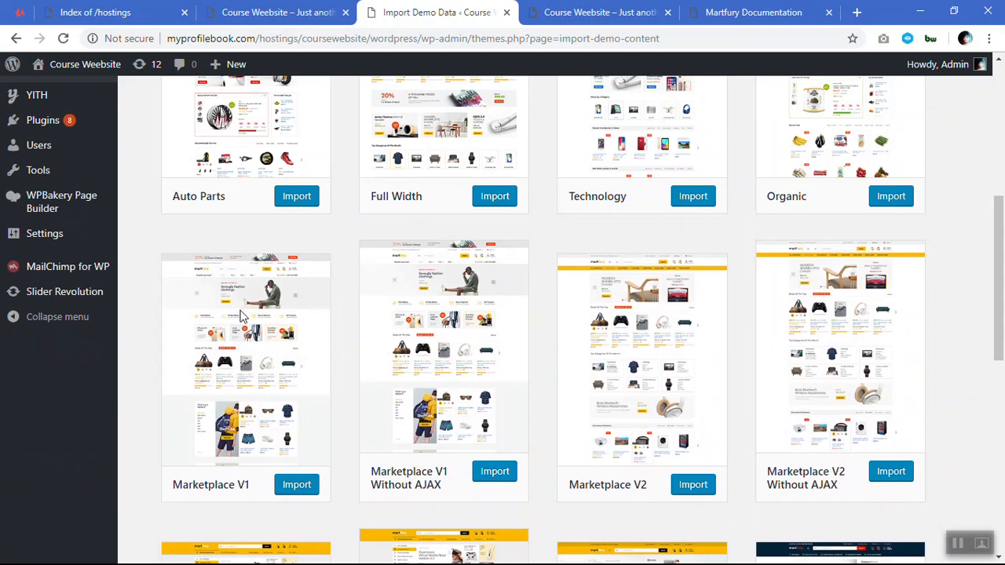
pyautogui.click(307, 492)
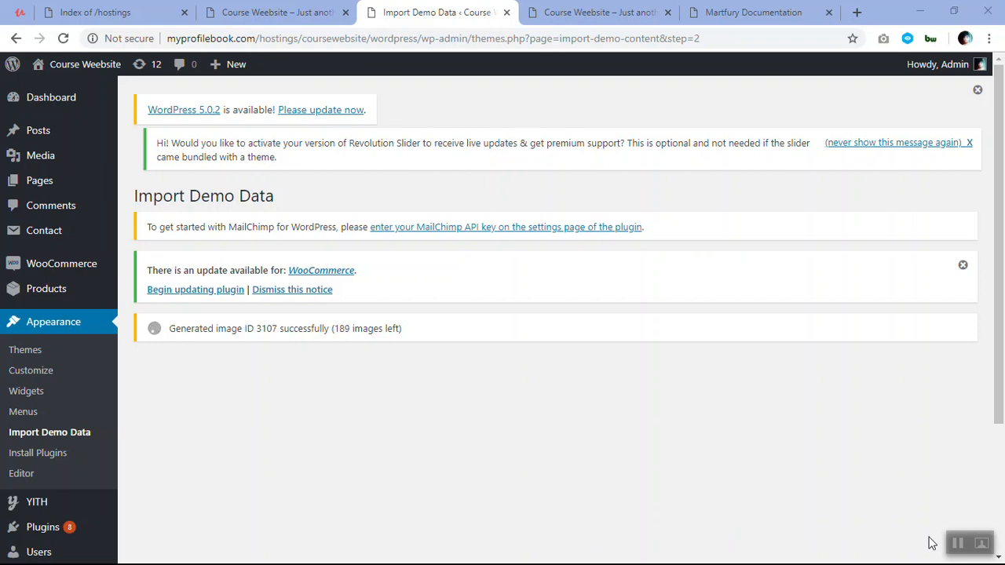
pyautogui.click(955, 548)
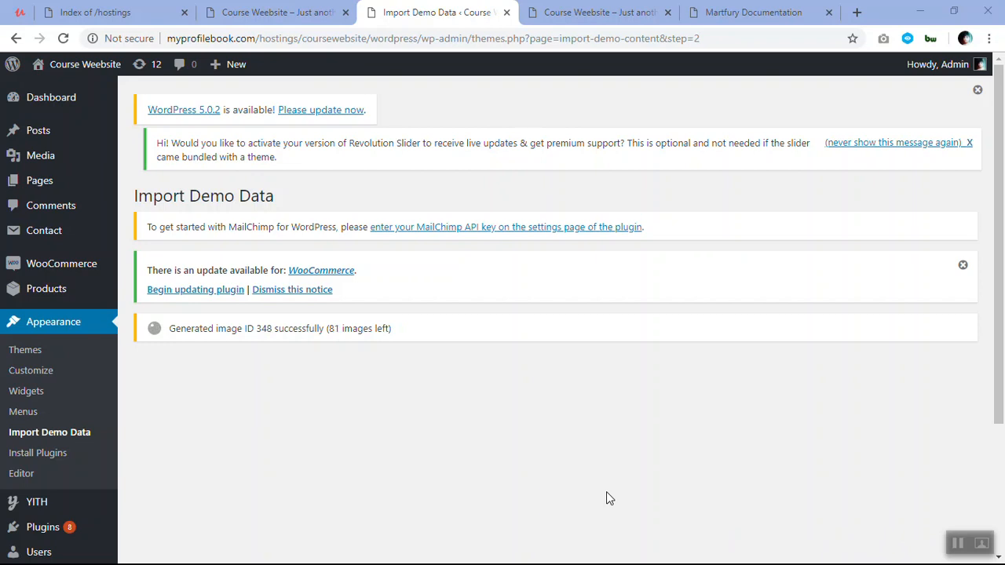
pyautogui.click(957, 544)
pyautogui.click(958, 544)
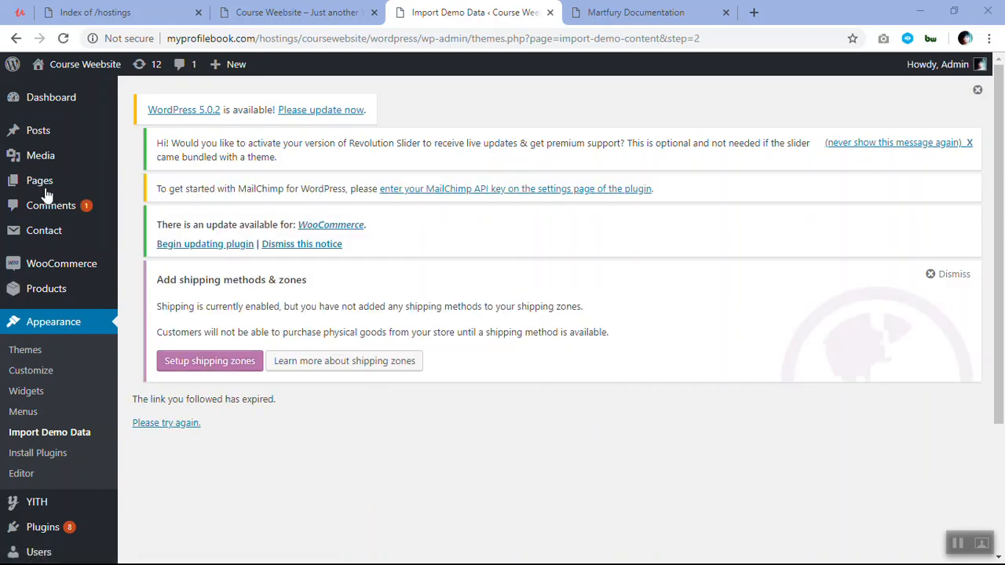
# Return to the dashboard, visit the live site, and dismiss its newsletter popup.
pyautogui.click(74, 99)
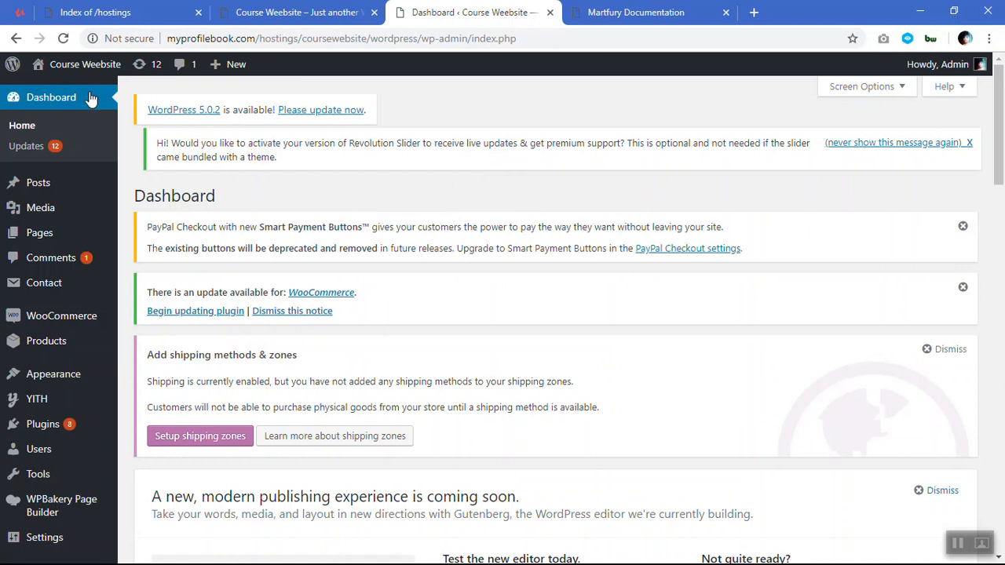
pyautogui.moveTo(82, 71)
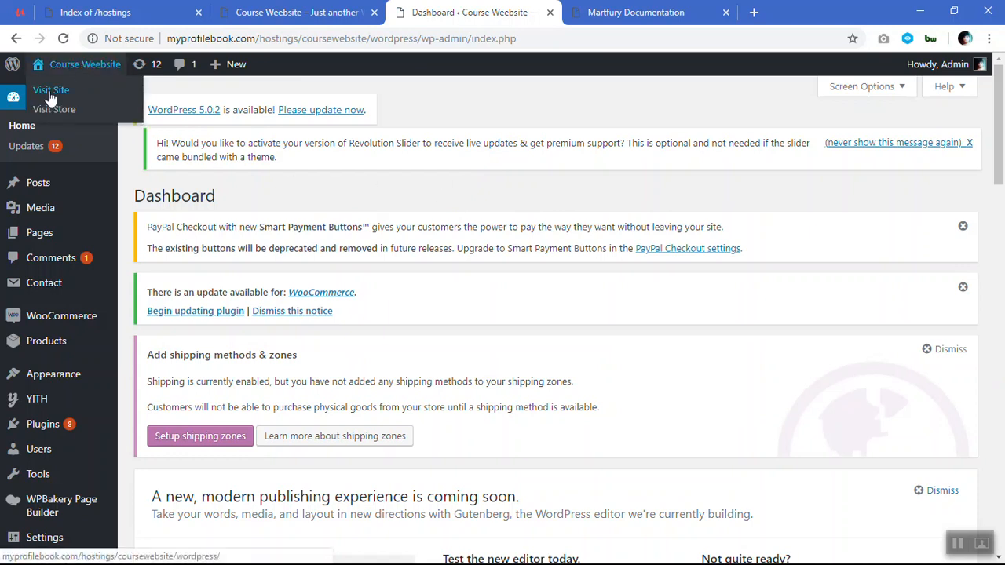
pyautogui.click(52, 96)
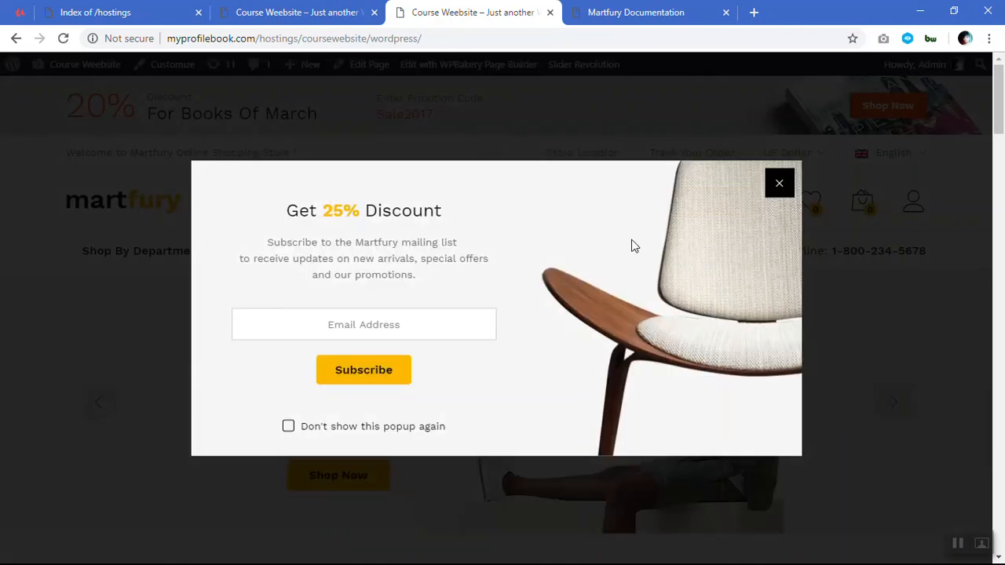
pyautogui.click(778, 184)
# Look through the live homepage from the hero slider and promotional banners down to the newsletter and contact footer.
pyautogui.scroll(-3, 770, 189)
pyautogui.scroll(2, 767, 189)
pyautogui.click(895, 334)
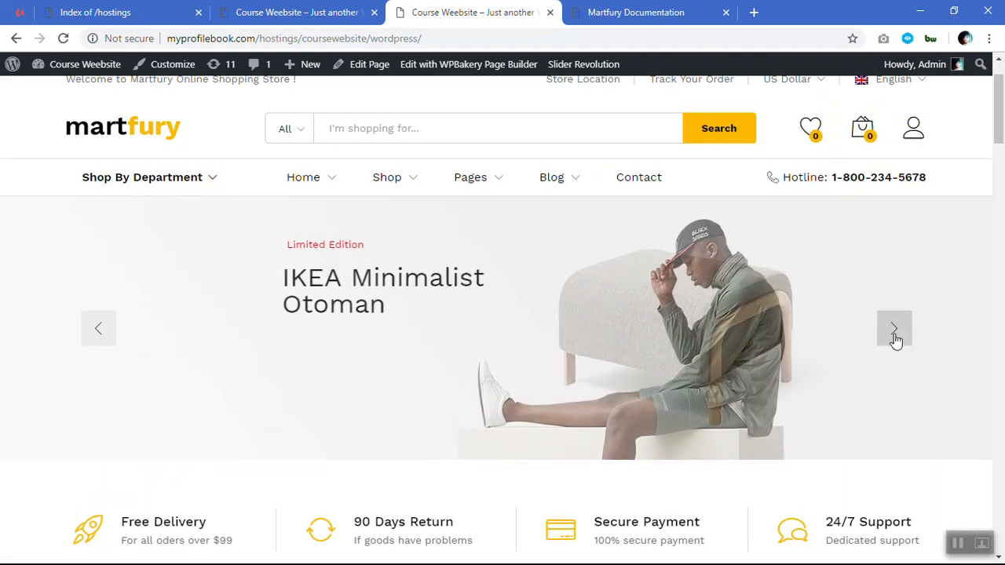
pyautogui.scroll(-1, 839, 314)
pyautogui.scroll(-5, 728, 215)
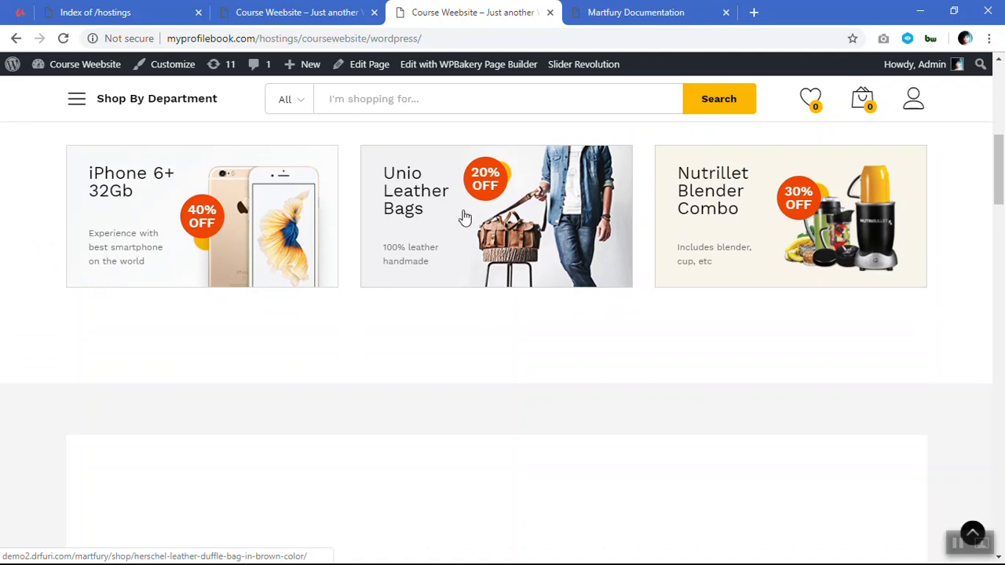
pyautogui.scroll(-5, 289, 224)
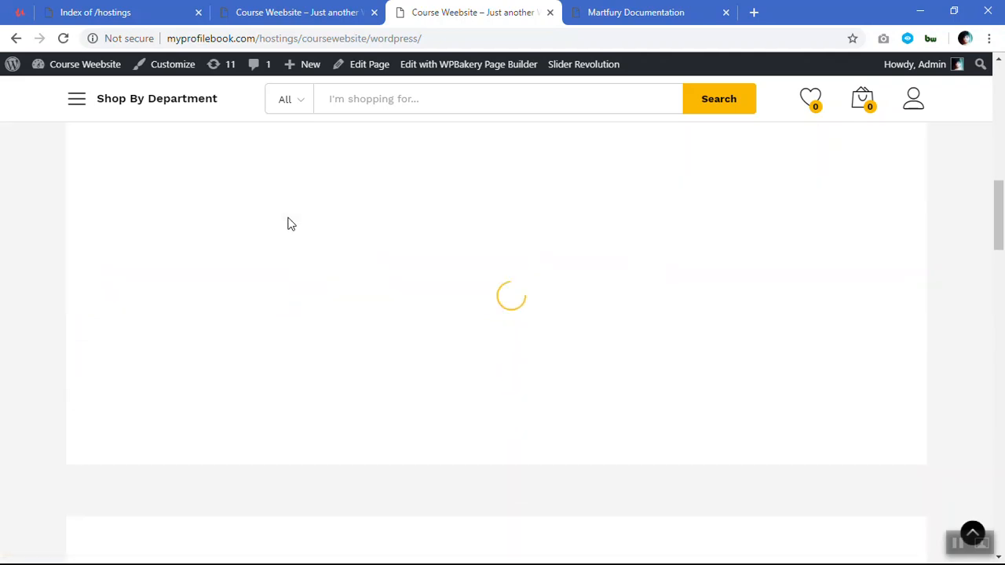
pyautogui.scroll(-3, 542, 312)
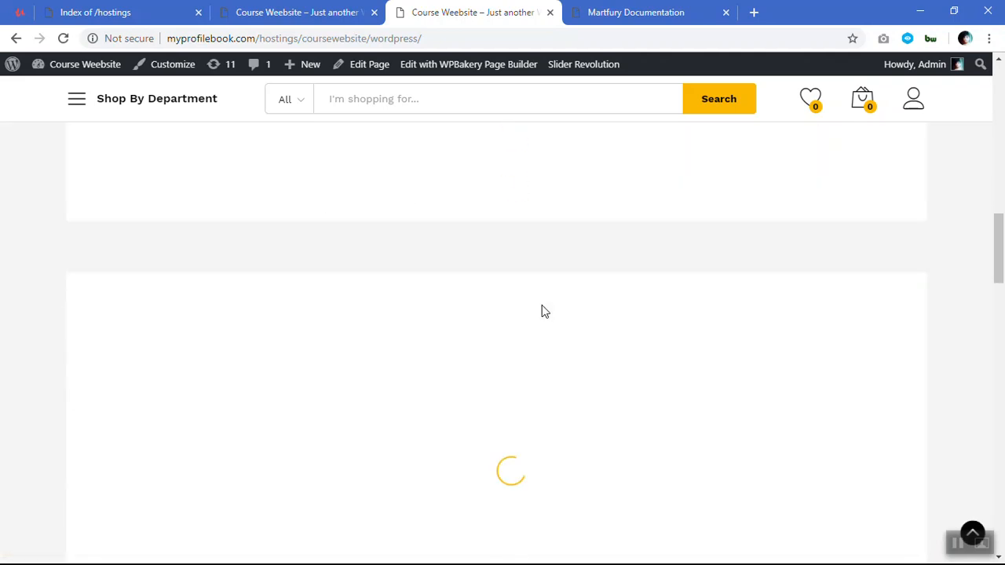
pyautogui.scroll(-8, 543, 311)
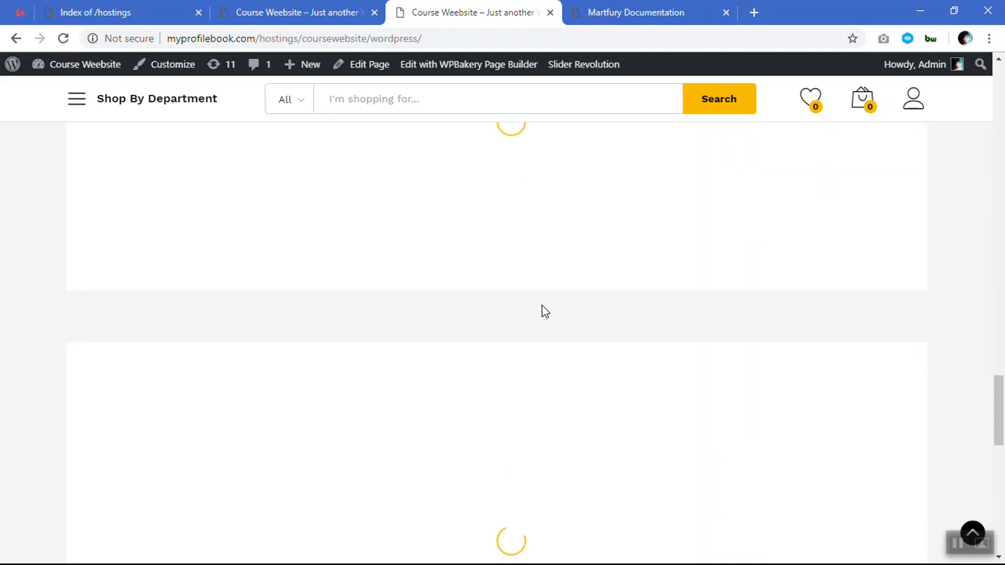
pyautogui.scroll(-3, 545, 311)
pyautogui.scroll(10, 541, 310)
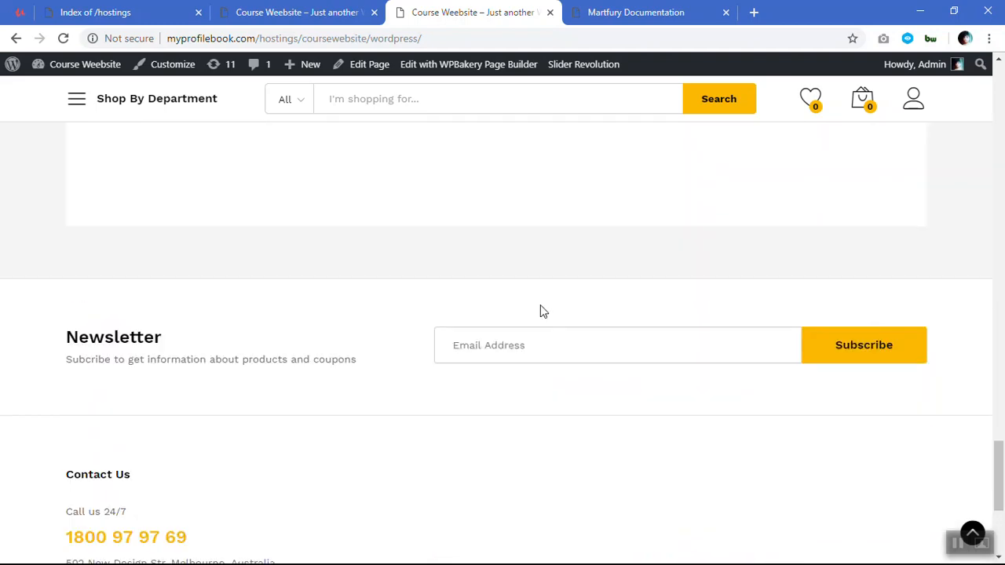
pyautogui.scroll(10, 540, 310)
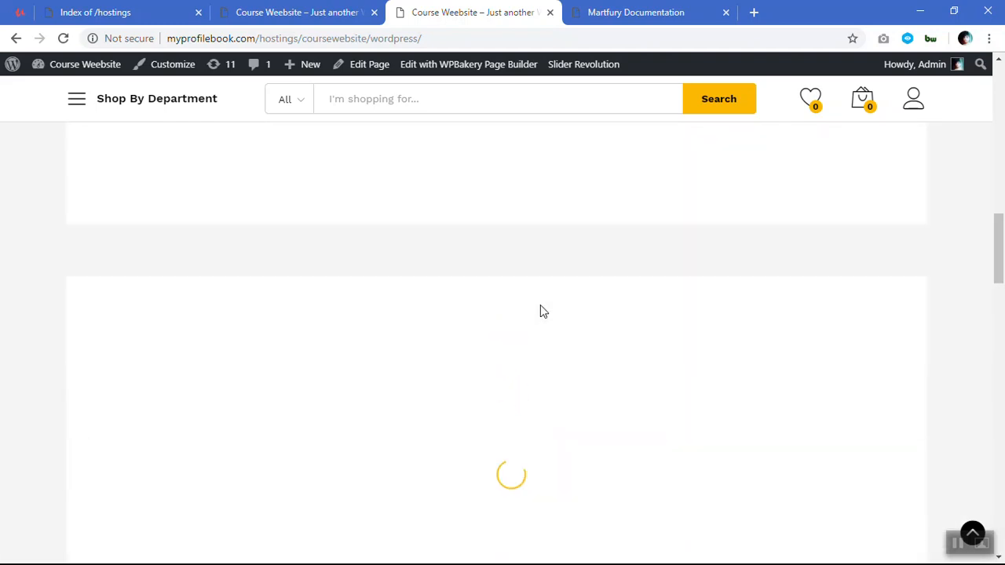
pyautogui.scroll(-8, 540, 311)
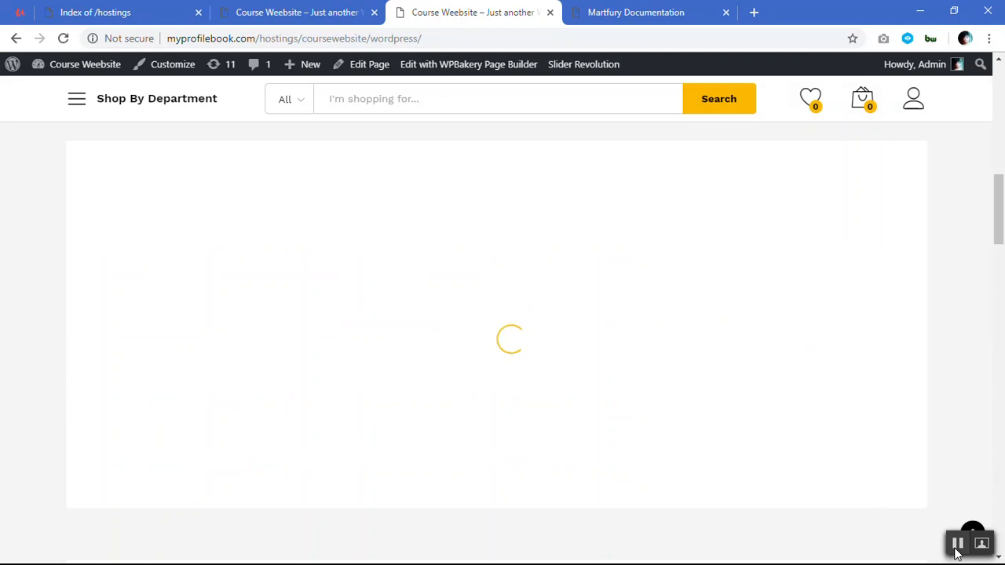
pyautogui.click(957, 550)
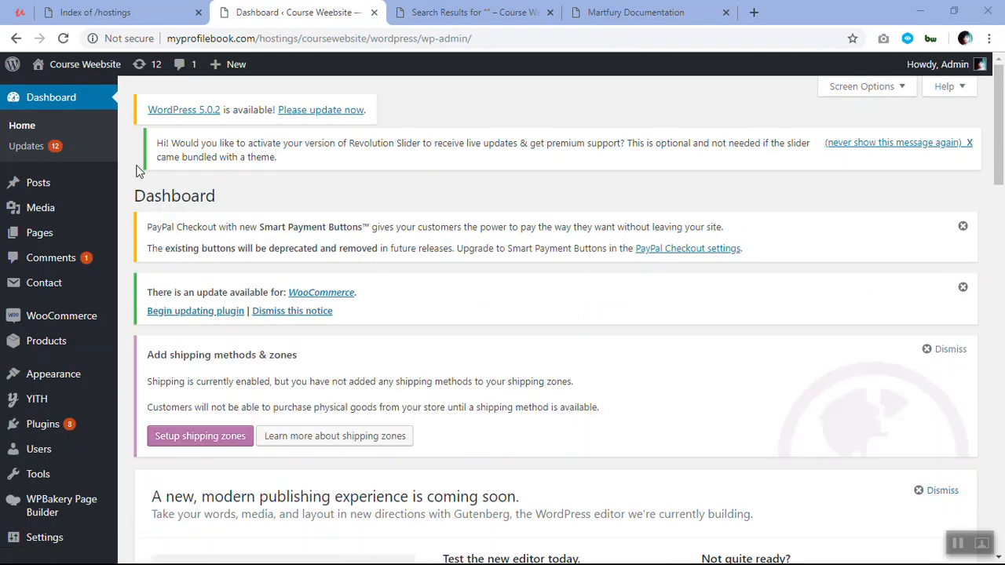
# Open the admin list of all products and look through the imported demo items.
pyautogui.click(46, 340)
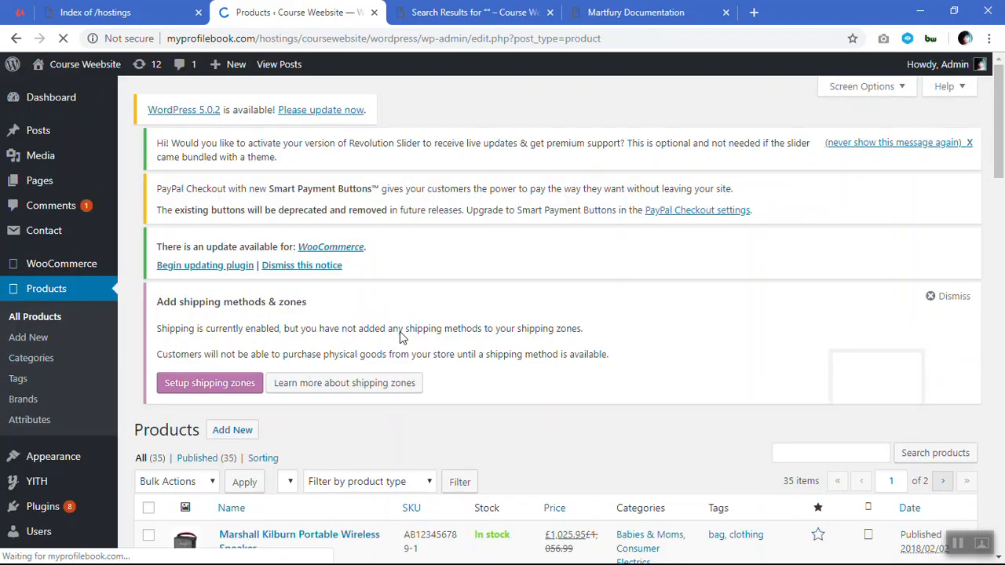
pyautogui.scroll(-6, 399, 331)
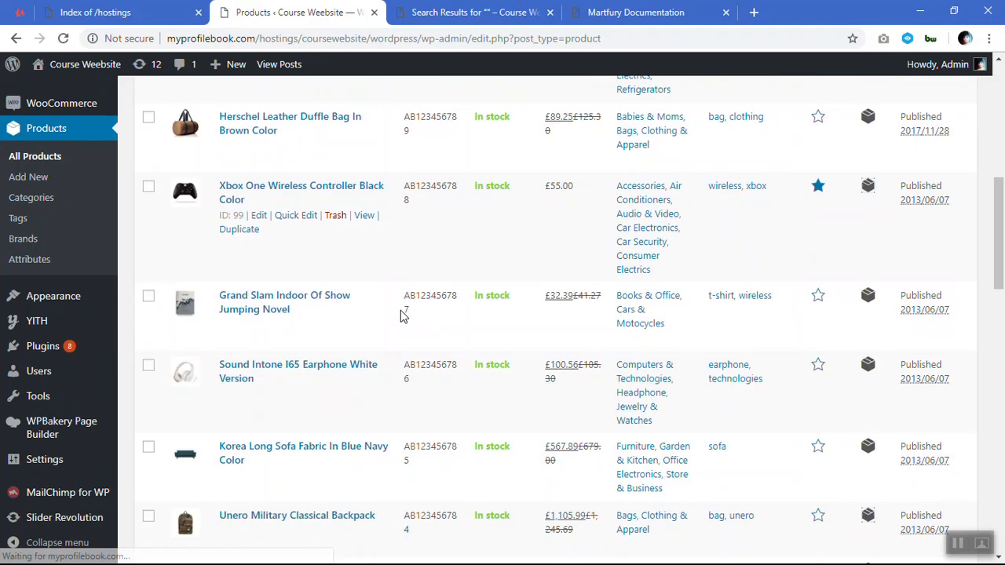
pyautogui.scroll(-10, 400, 315)
pyautogui.scroll(1, 348, 314)
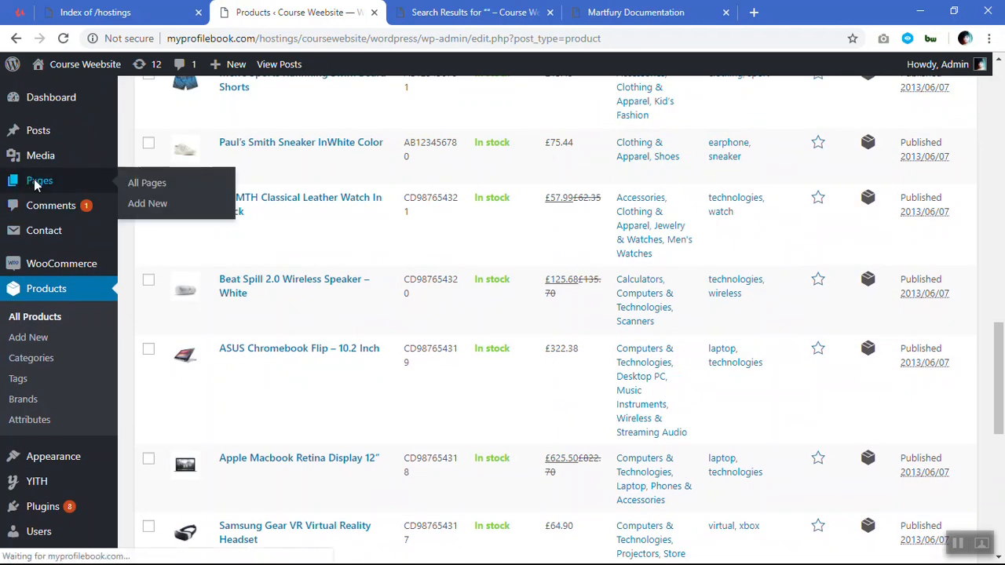
# Open the list of all pages and review the pages imported with the demo.
pyautogui.click(36, 182)
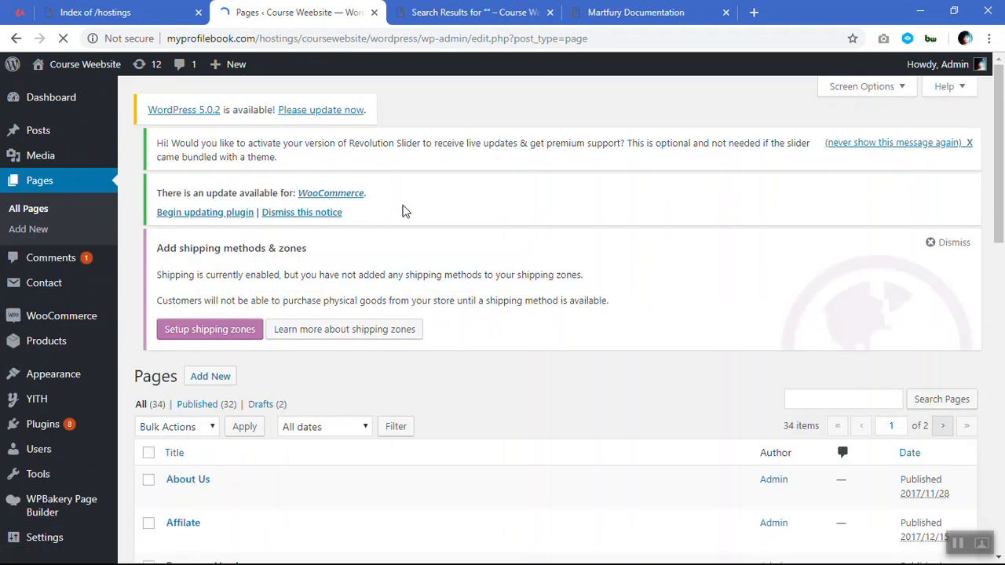
pyautogui.scroll(-4, 457, 209)
pyautogui.scroll(-8, 458, 209)
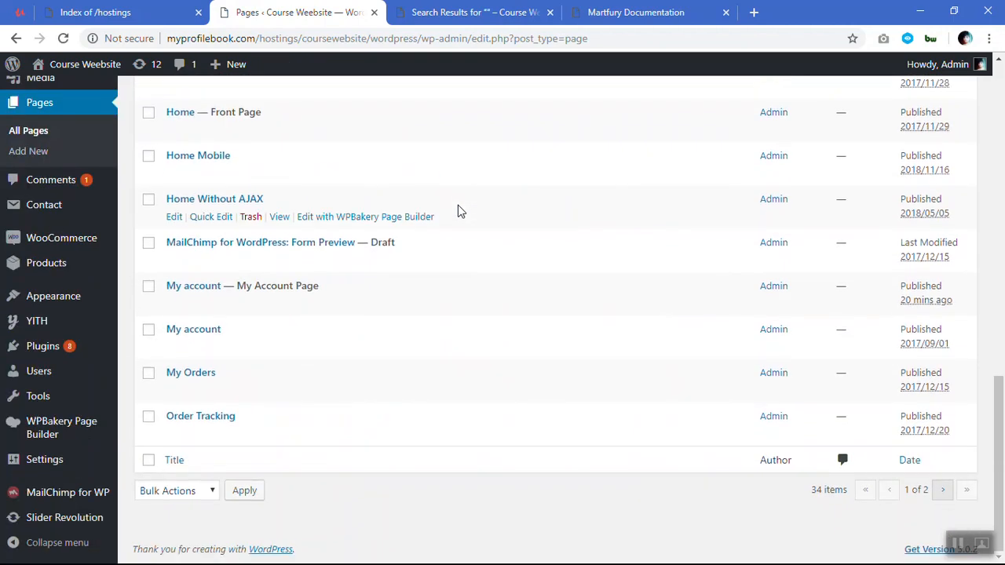
pyautogui.scroll(4, 458, 209)
pyautogui.scroll(-3, 458, 209)
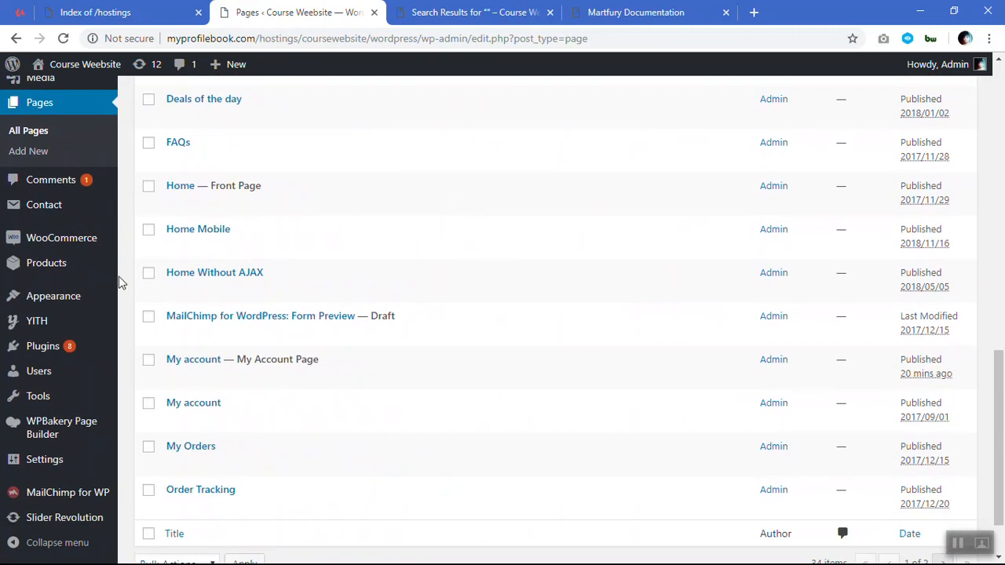
pyautogui.scroll(-1, 109, 314)
pyautogui.scroll(3, 101, 306)
pyautogui.scroll(6, 101, 307)
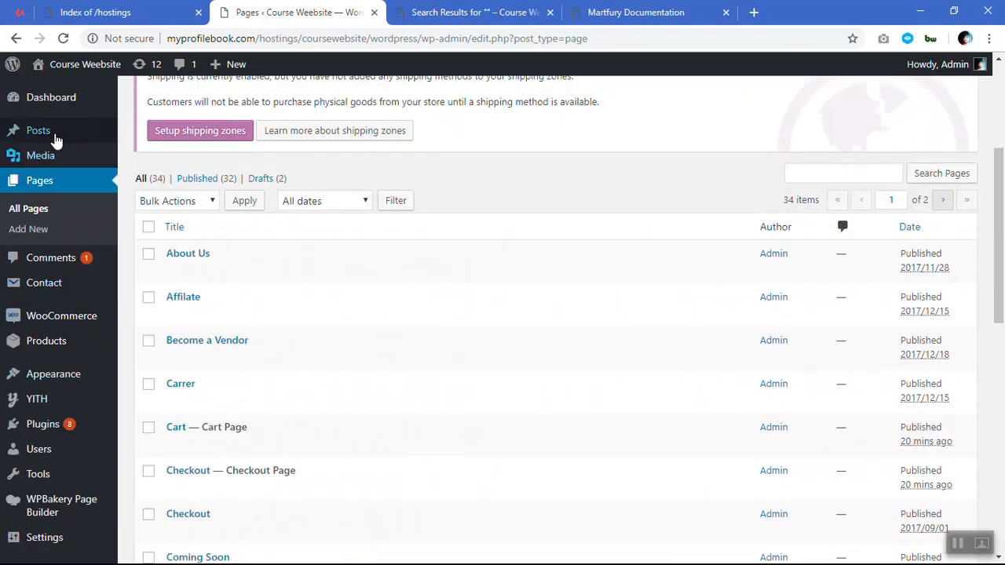
# Open the Media Library and look through the imported demo images.
pyautogui.moveTo(50, 136)
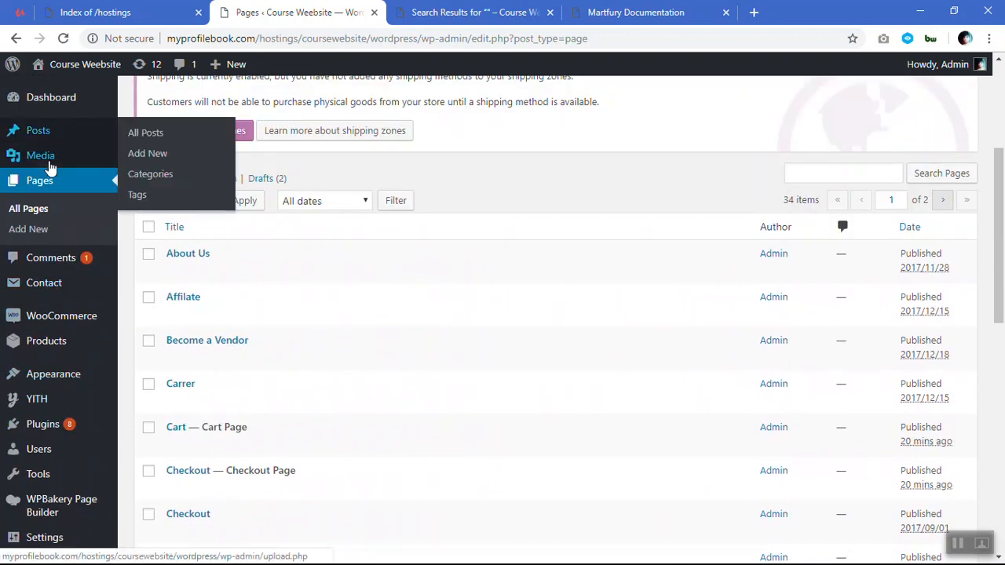
pyautogui.click(50, 164)
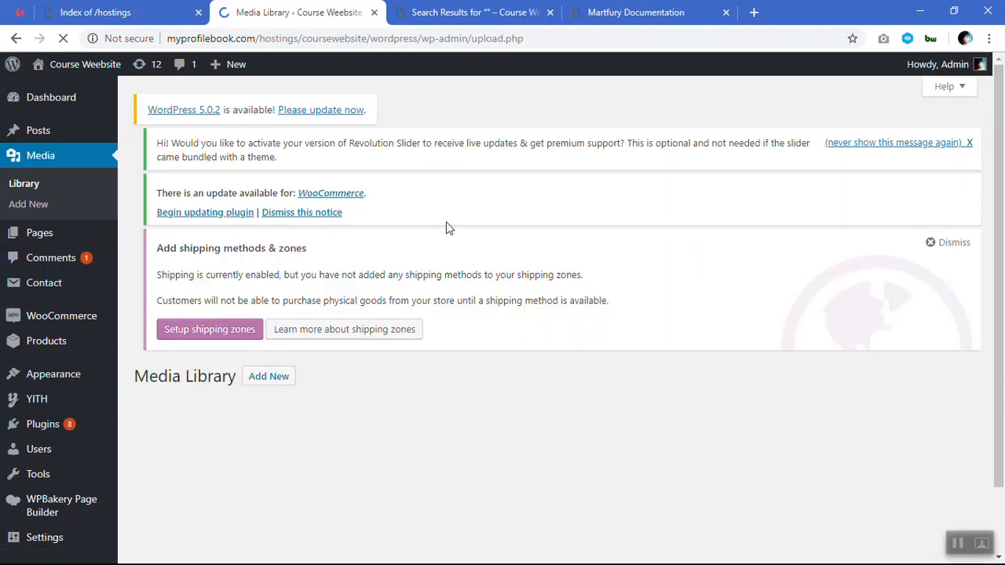
pyautogui.scroll(-1, 446, 224)
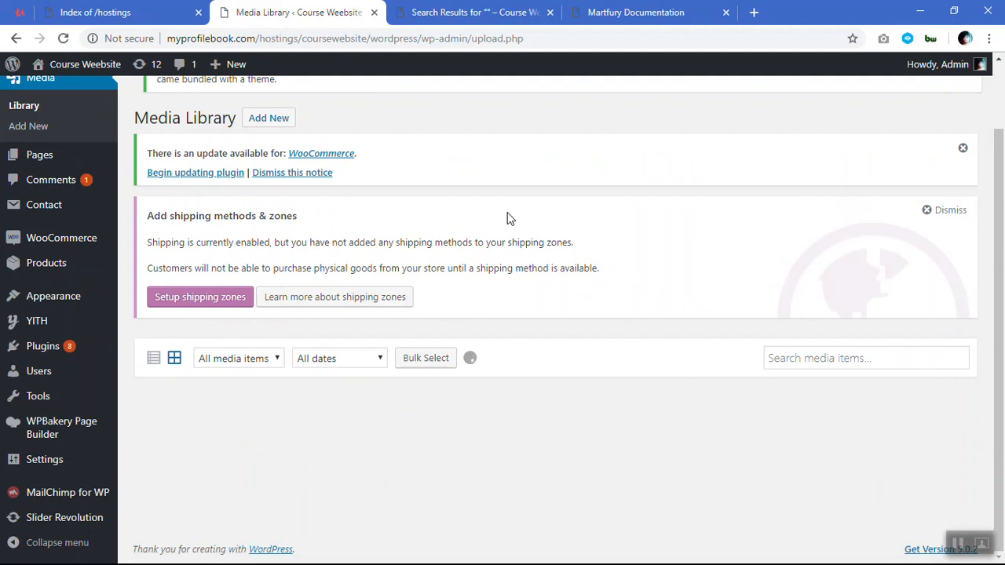
pyautogui.scroll(-3, 506, 219)
pyautogui.scroll(-5, 508, 219)
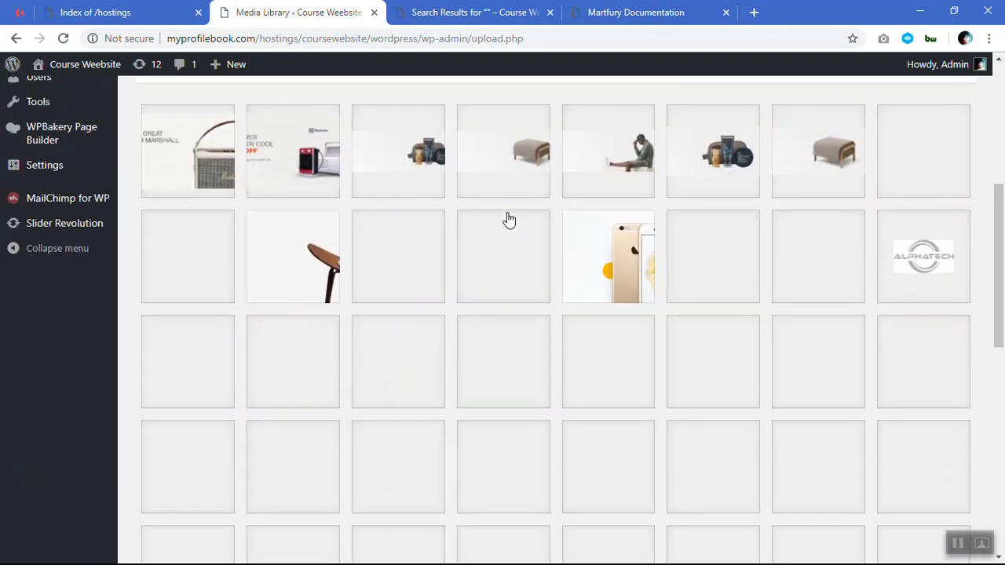
pyautogui.scroll(5, 507, 219)
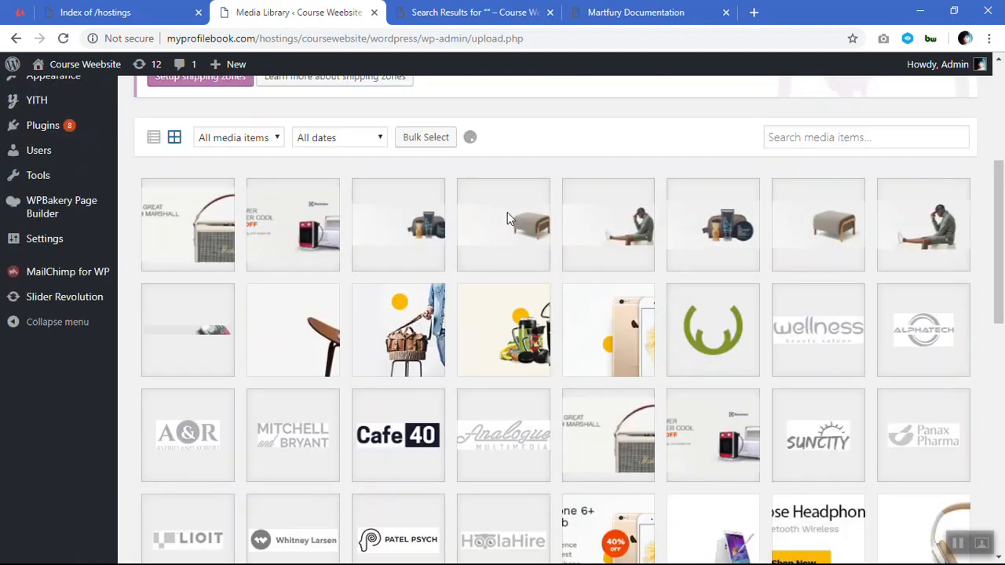
pyautogui.scroll(4, 507, 218)
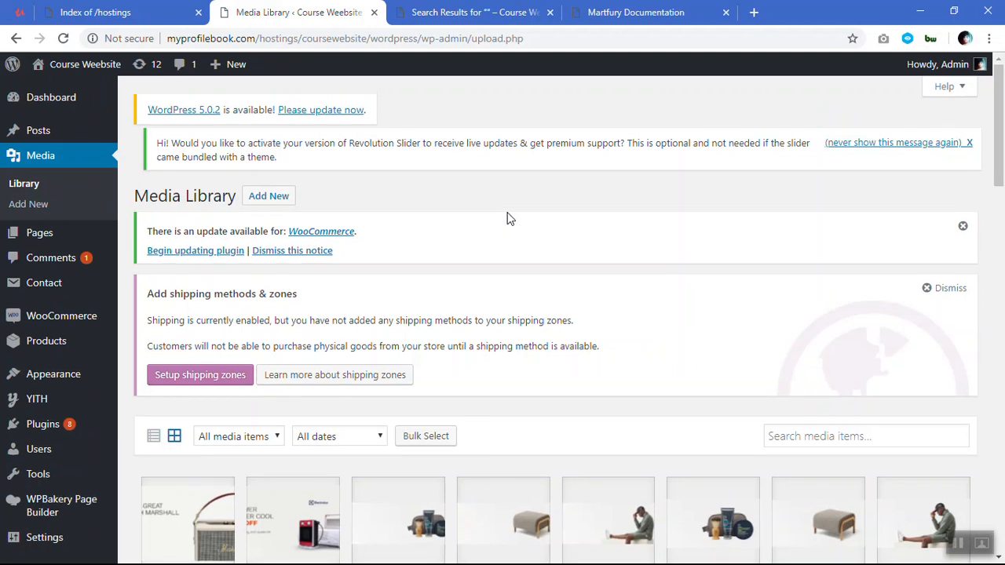